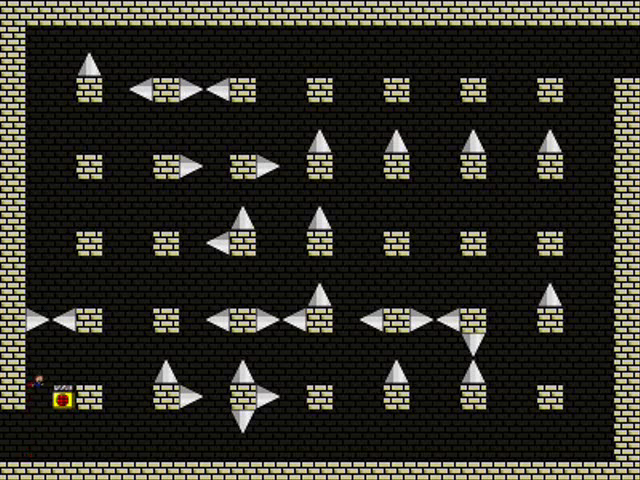
Activate the starting save point, then hop onto the adjacent block and toward the higher platforms.
key(shift)
key(z)
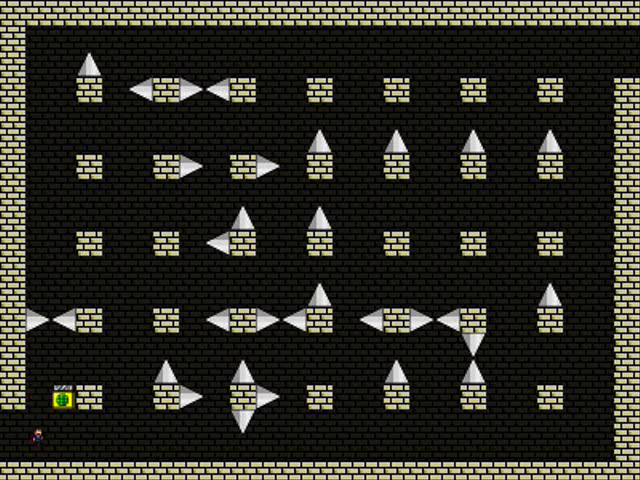
key(shift)
key(Right)
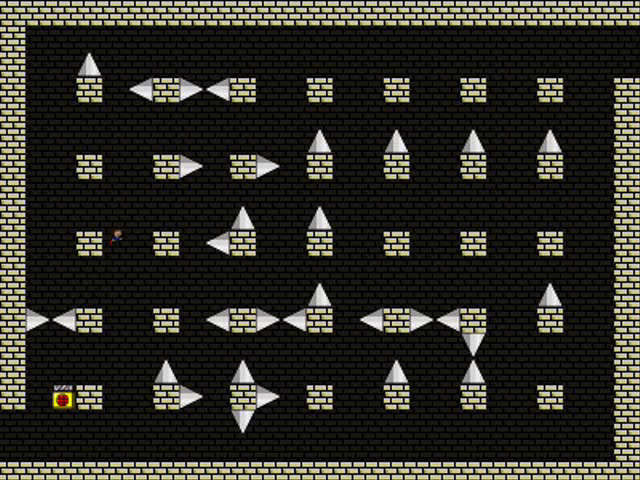
key(shift)
key(Left)
key(Right)
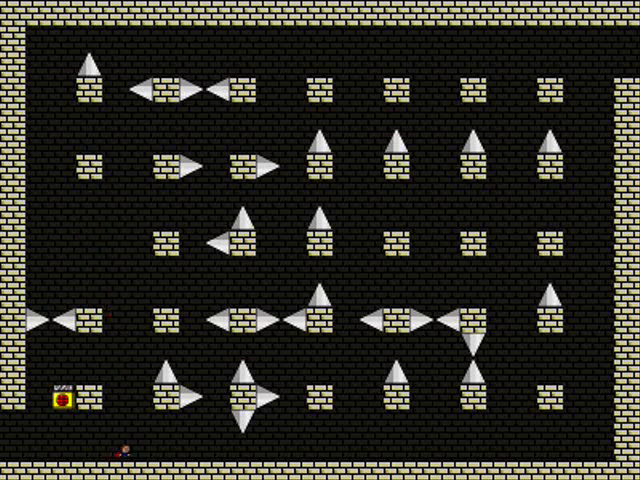
Climb to the middle block row, die on the lower spiked blocks, and respawn.
key(shift)
key(Right)
key(shift)
key(Right)
key(Left)
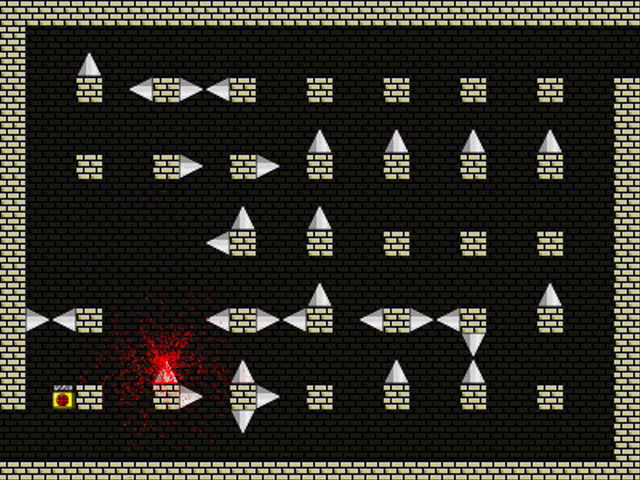
key(r)
Climb the left column, drop onto the middle-row block, and run right past the spikes.
key(Right)
key(shift)
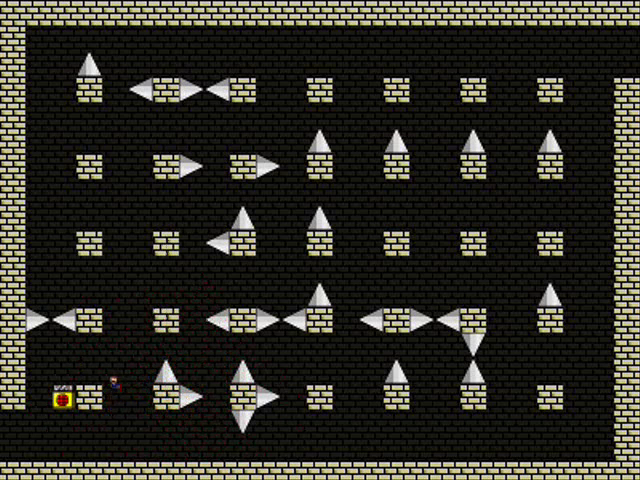
key(shift)
key(shift)
key(Right)
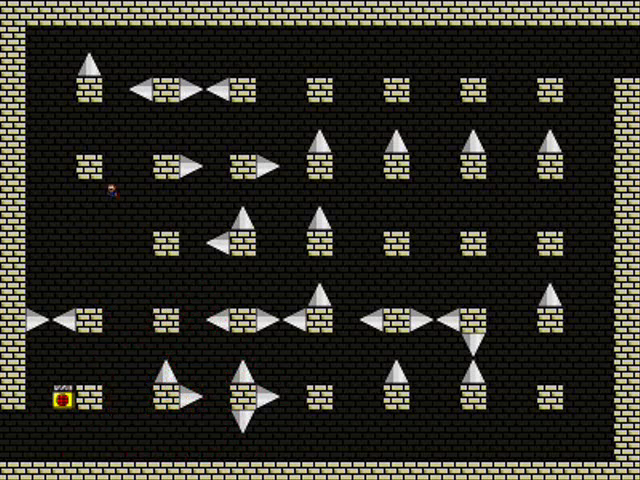
key(Right)
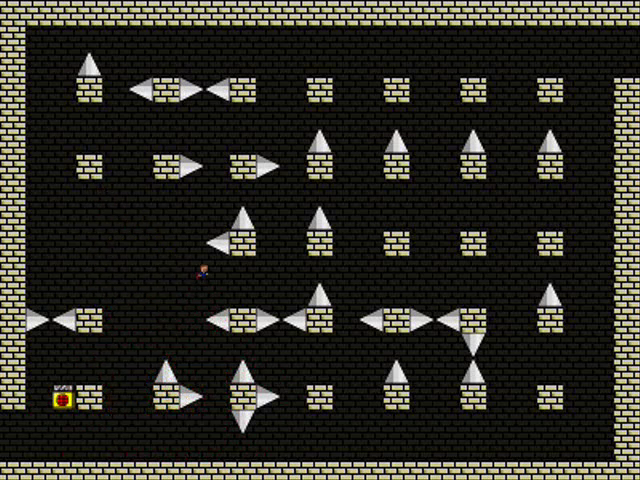
key(Right)
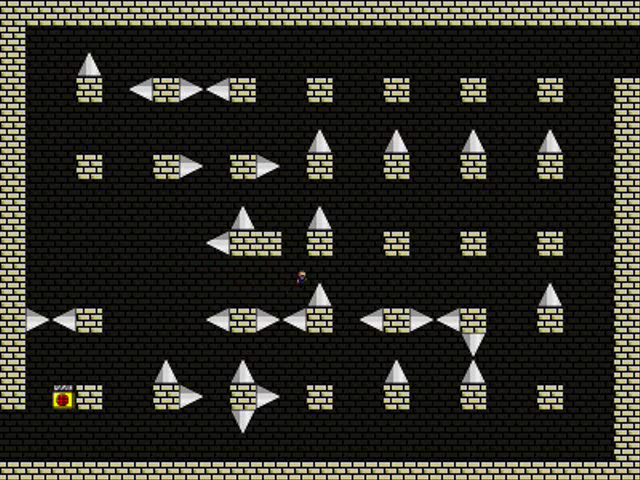
key(Right)
key(Right)
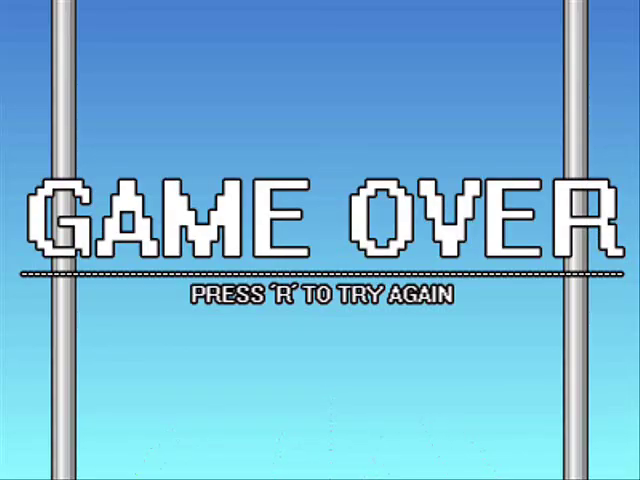
Retry after the game over, walk right along the bottom floor, then respawn in the spike room.
key(r)
key(Right)
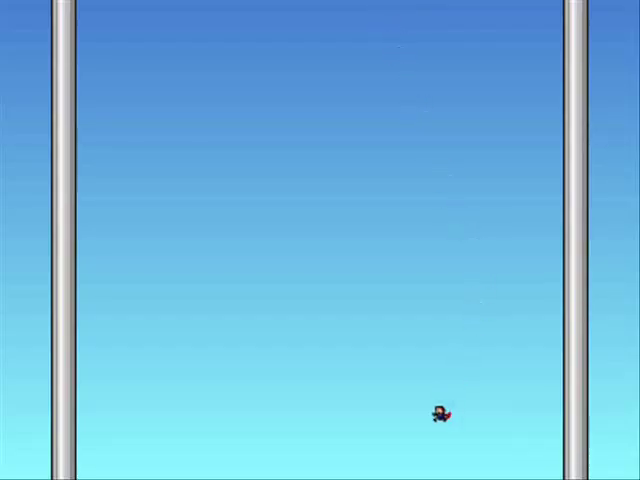
key(r)
Run along the floor, hop back up by the save point, and die on the middle-row spike.
key(Right)
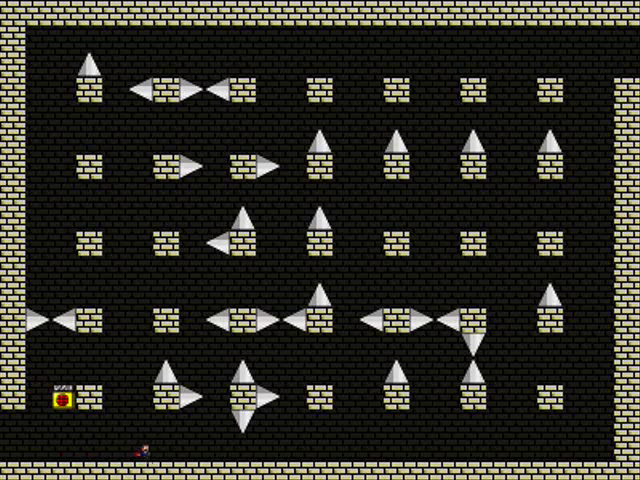
key(shift)
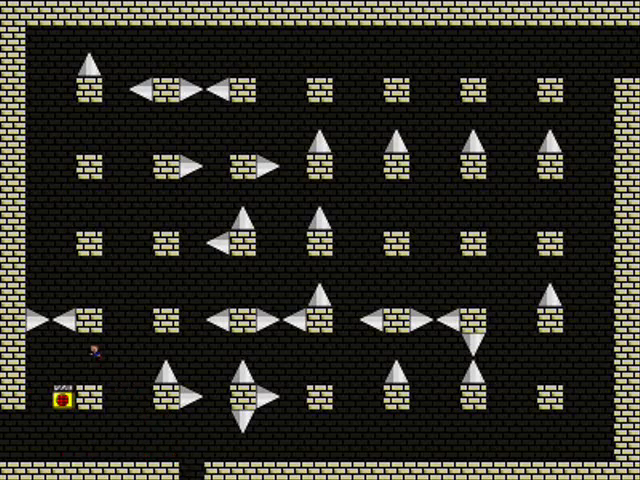
key(Left)
key(shift)
key(Right)
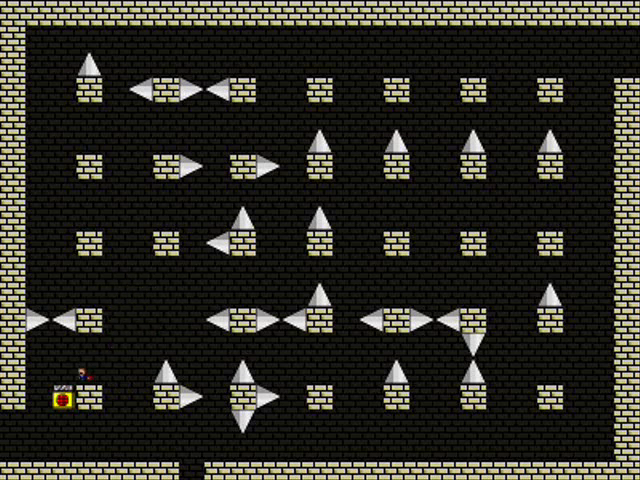
key(Right)
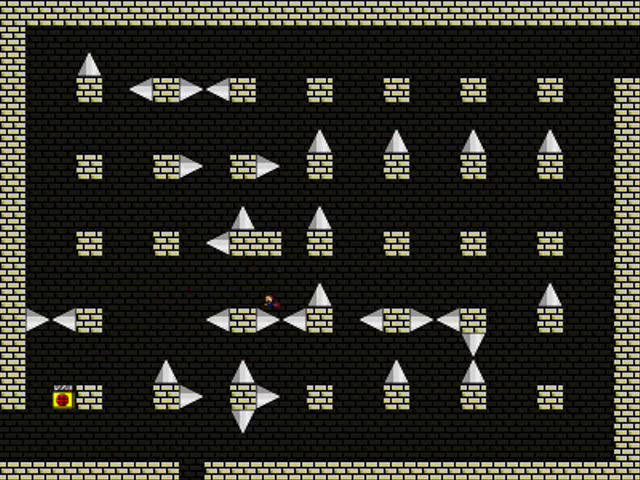
key(Right)
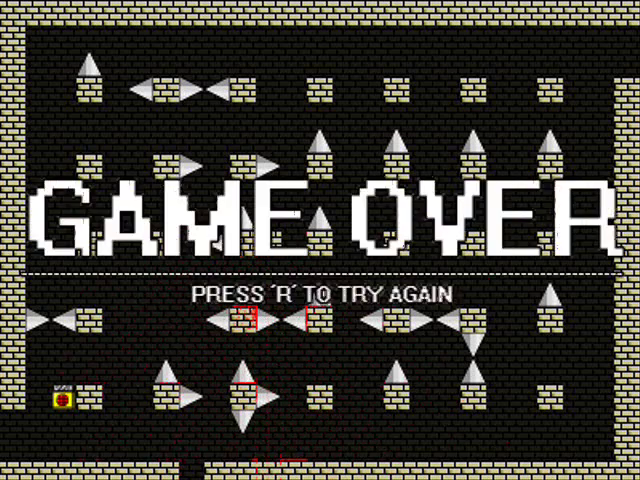
key(r)
Jump up-right toward the spiked blocks, die, and restart.
key(Right)
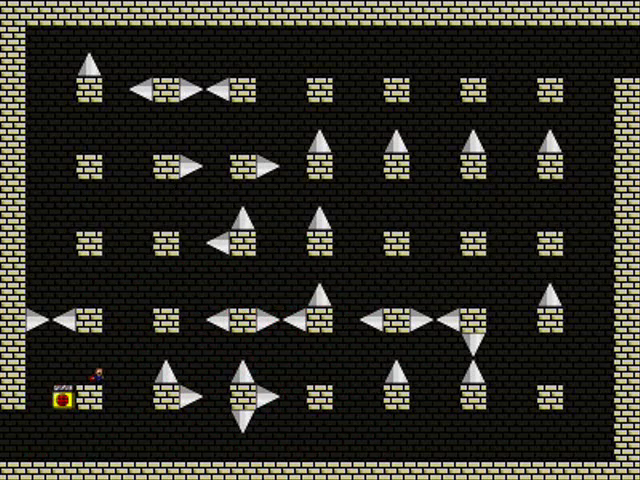
key(Right)
key(shift)
key(Right)
key(r)
Climb the left side to the middle-left platforms and middle block, then die passing its spike.
key(shift)
key(Right)
key(shift)
key(Left)
key(shift)
key(Right)
key(shift)
key(Right)
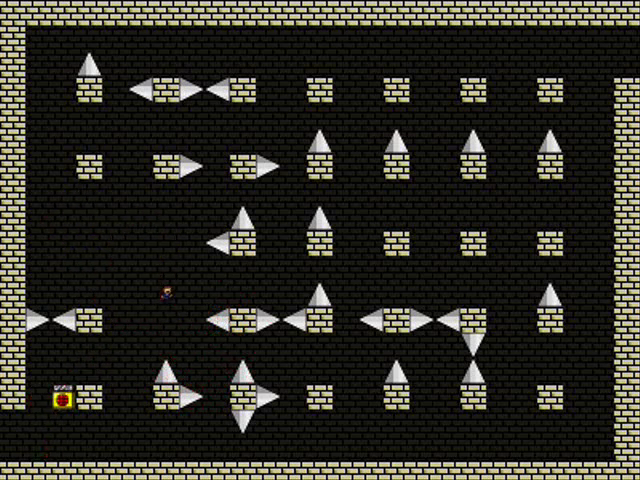
key(shift)
key(Right)
key(Right)
key(r)
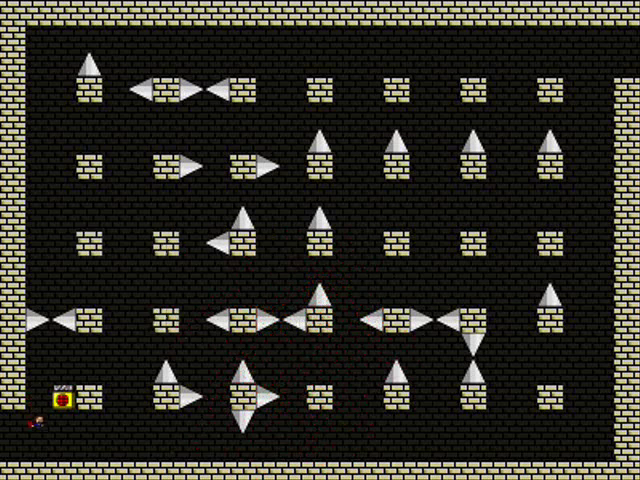
Jump up from the save point onto the middle-row block, die, and restart.
key(shift)
key(Right)
key(shift)
key(Right)
key(shift)
key(Right)
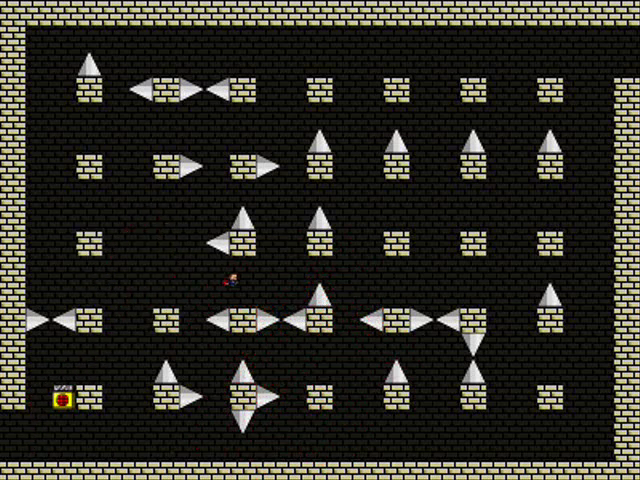
key(Right)
key(r)
Cross the middle rows and run right through the spikes toward the sky screen.
key(Right)
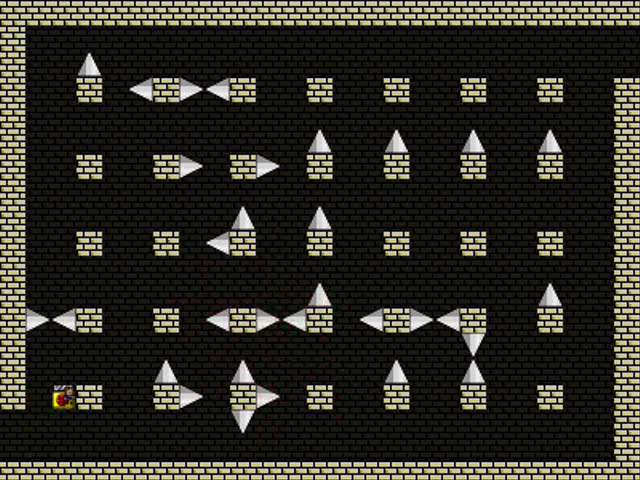
key(shift)
key(shift)
key(Right)
key(Right)
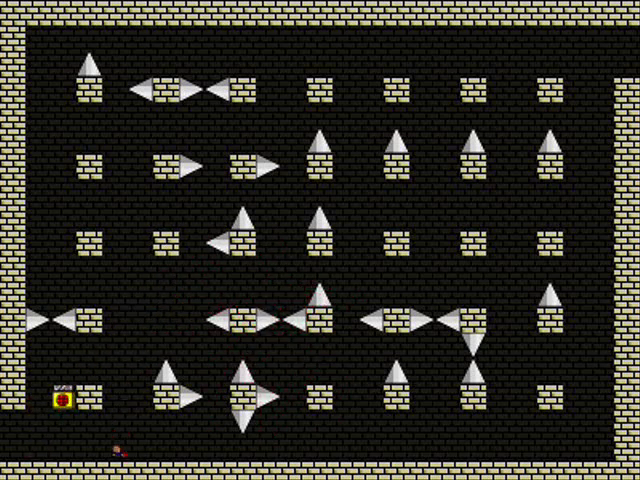
key(Right)
key(shift)
key(Right)
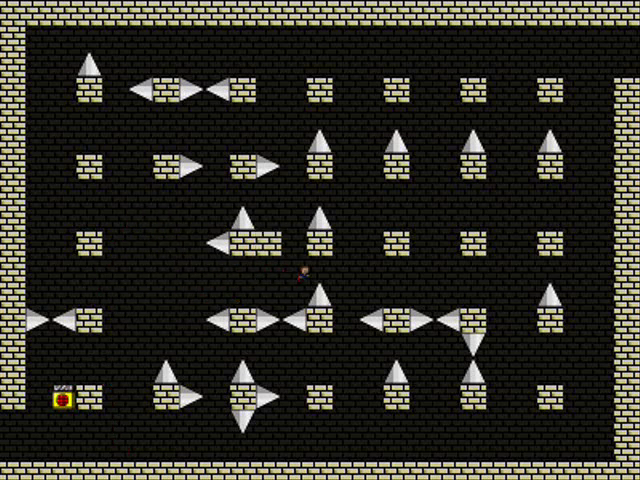
key(Right)
key(shift)
key(Right)
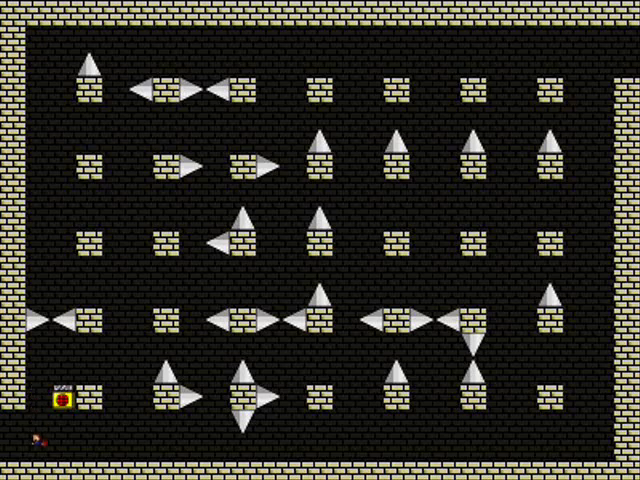
Climb from the save point onto the left block, then the mid-room block, and die.
key(Right)
key(shift)
key(Right)
key(shift)
key(Left)
key(Right)
key(Right)
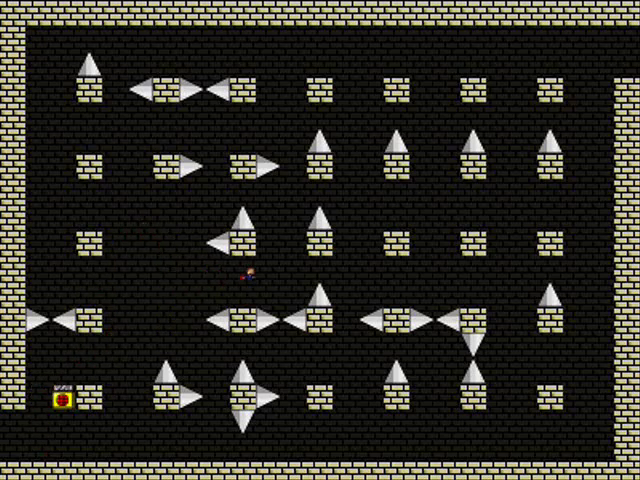
key(Right)
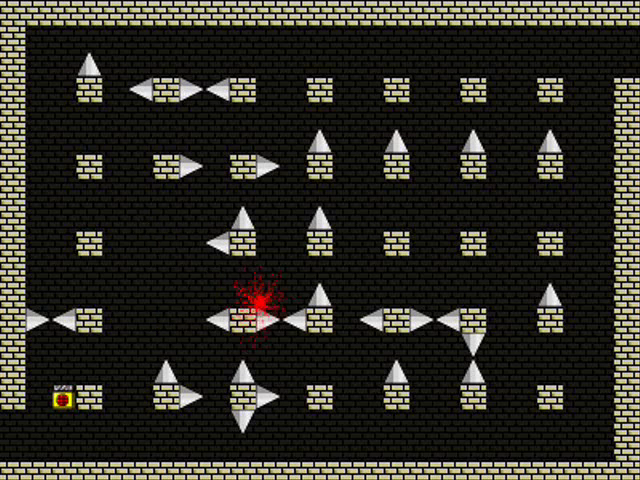
key(r)
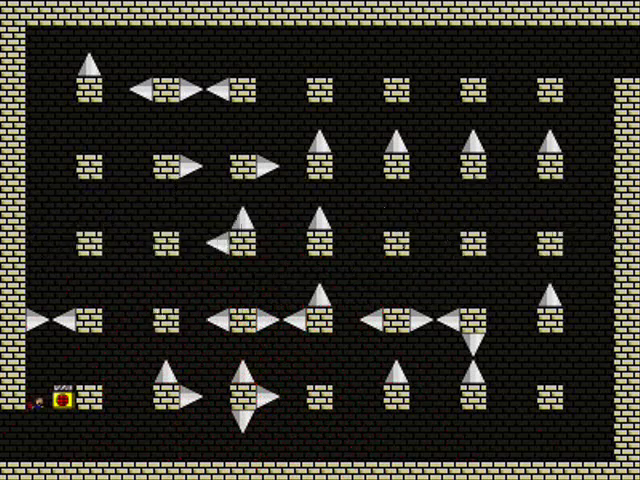
Die on a spike near the save point, then reach the middle block and die over the central spikes.
key(shift)
key(shift)
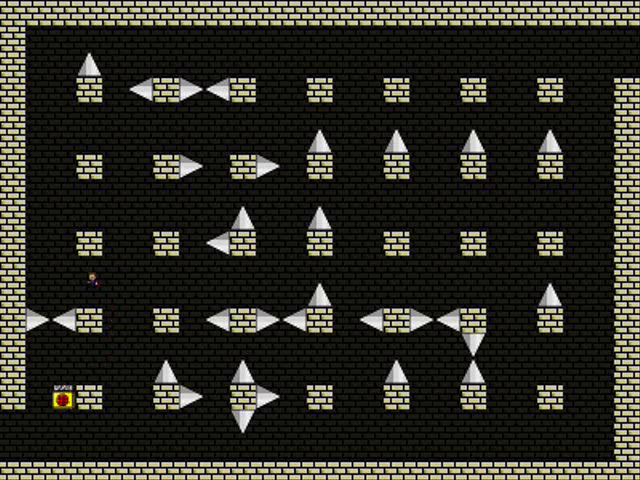
key(Right)
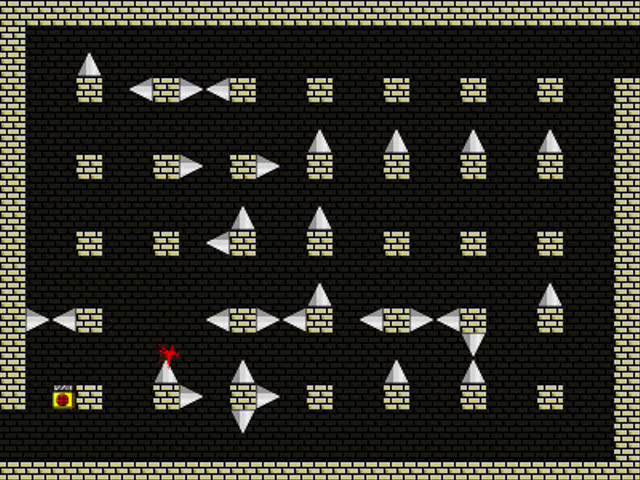
key(r)
key(shift)
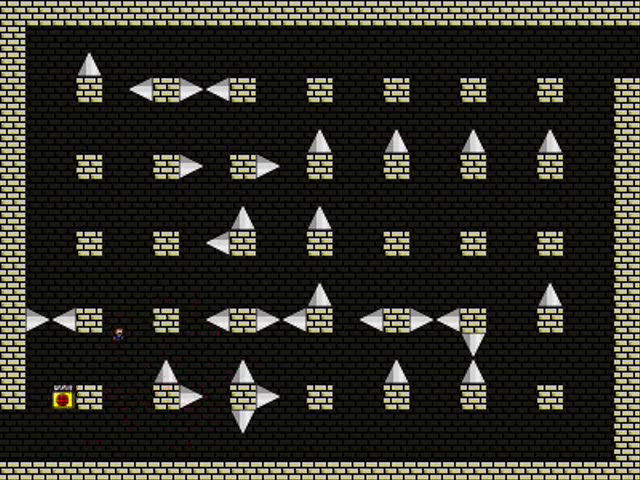
key(shift)
key(Right)
key(shift)
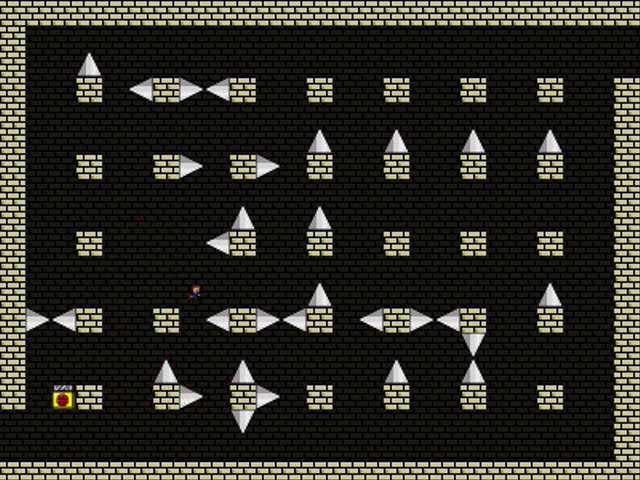
key(Right)
key(shift)
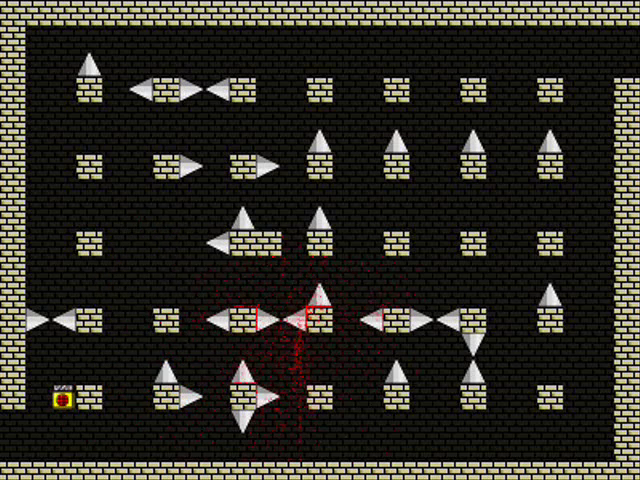
key(r)
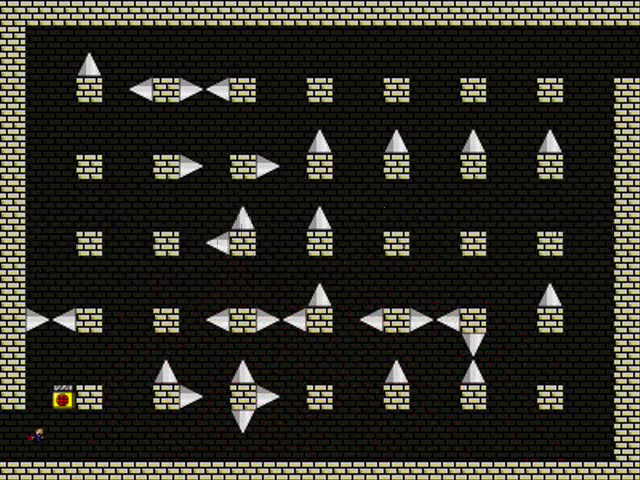
Jump up-left to the higher block, cross toward the middle blocks, and die on a spike.
key(Right)
key(shift)
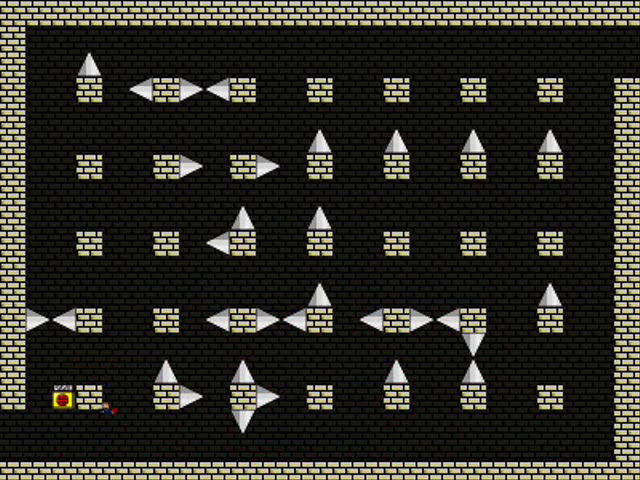
key(shift)
key(Left)
key(Right)
key(shift)
key(Right)
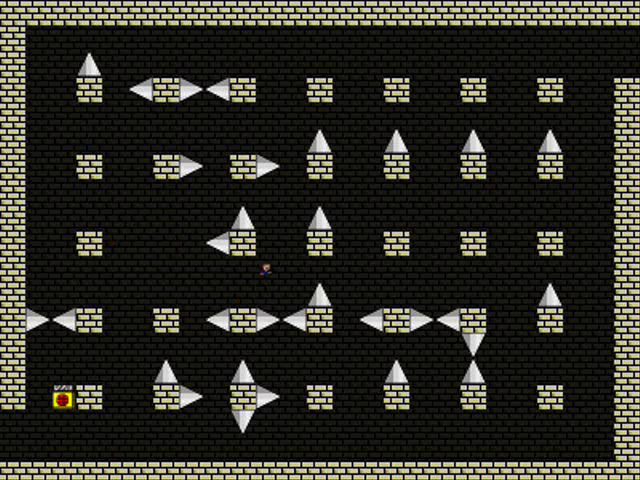
key(r)
Climb onto the save block, jump the gap to the mid-room block, and die past the spiked blocks.
key(Right)
key(shift)
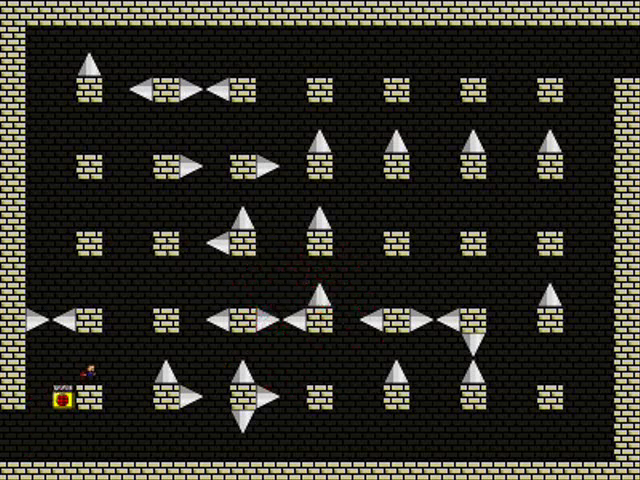
key(Right)
key(shift)
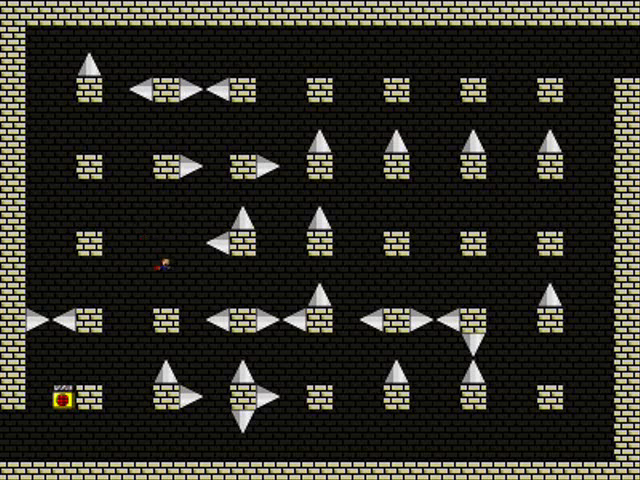
key(Right)
key(Right)
key(Right)
key(shift)
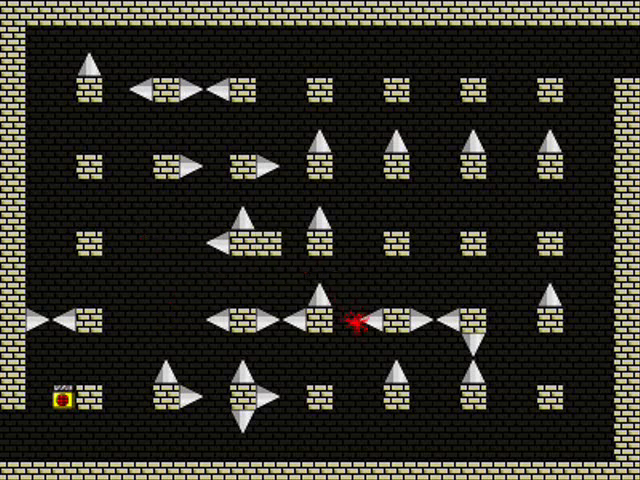
key(r)
Jump from the save block via the left blocks over the central spikes, dying on the spiked blocks.
key(shift)
key(Right)
key(shift)
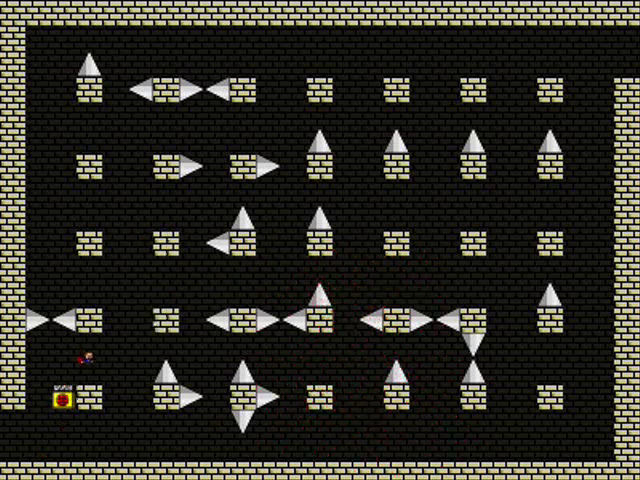
key(Left)
key(shift)
key(Right)
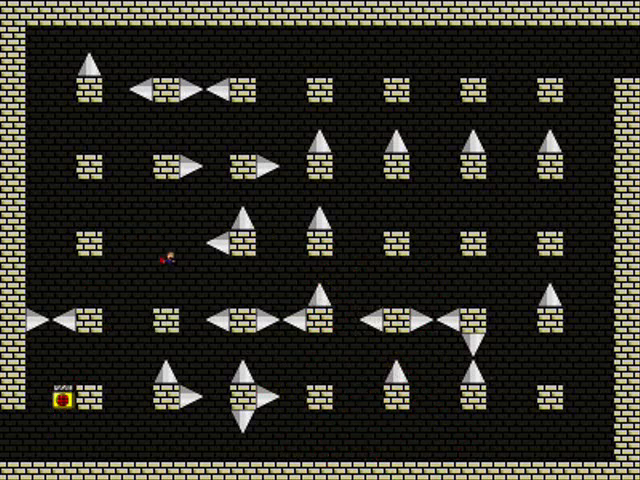
key(Right)
key(Right)
key(shift)
key(Right)
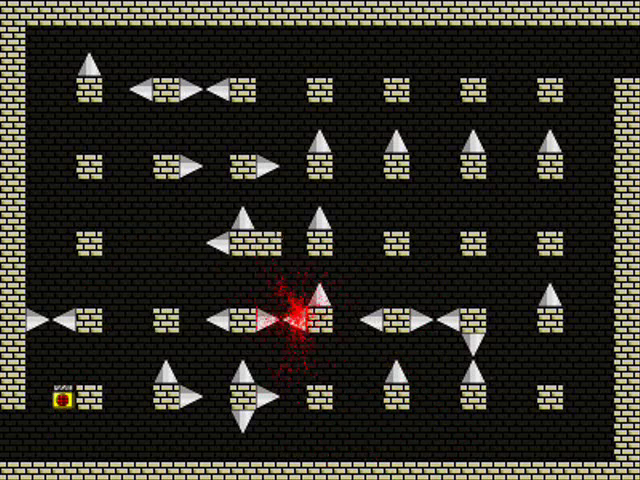
key(r)
Go from the save block onto the left block and middle blocks, dying at the middle spikes.
key(shift)
key(Right)
key(shift)
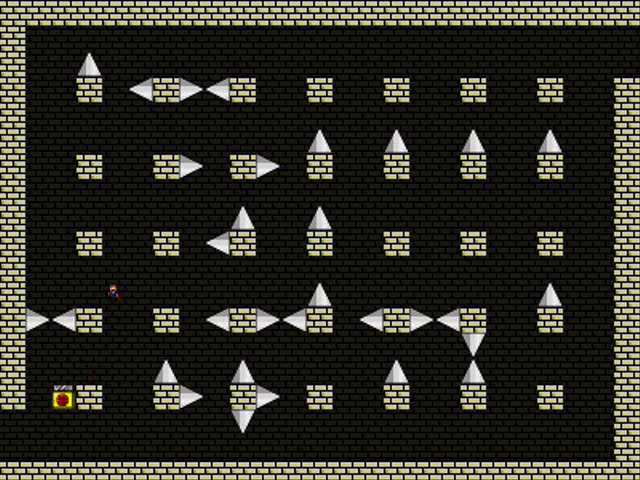
key(shift)
key(Right)
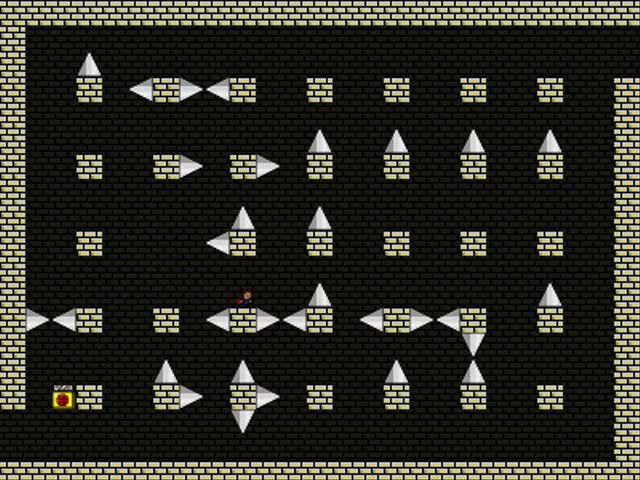
key(Right)
key(Right)
key(r)
key(Right)
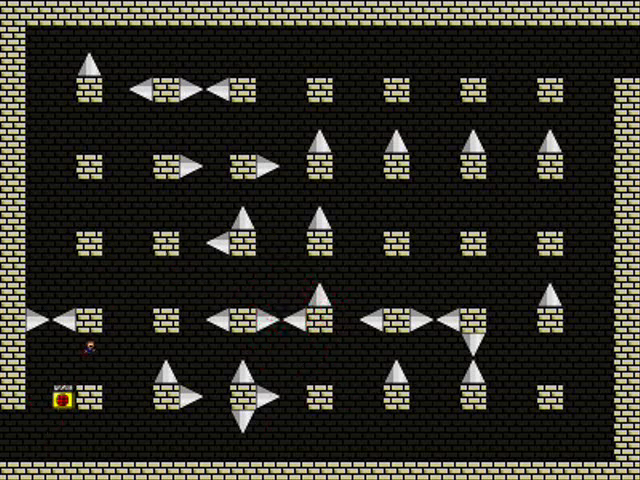
Drop to the floor, jump right toward the middle, and die over the spikes.
key(shift)
key(shift)
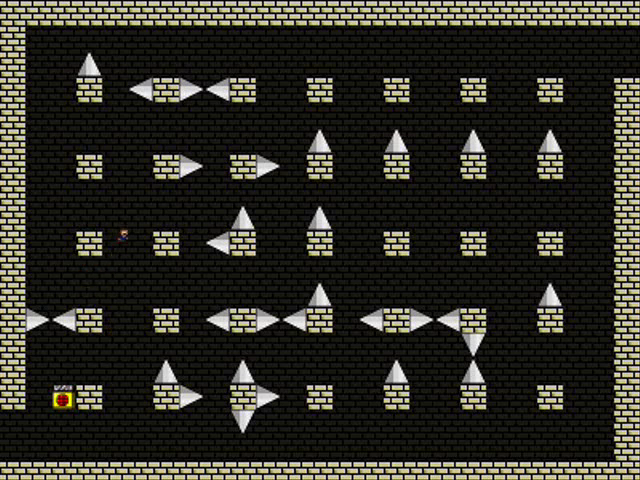
key(Right)
key(shift)
key(Right)
key(Right)
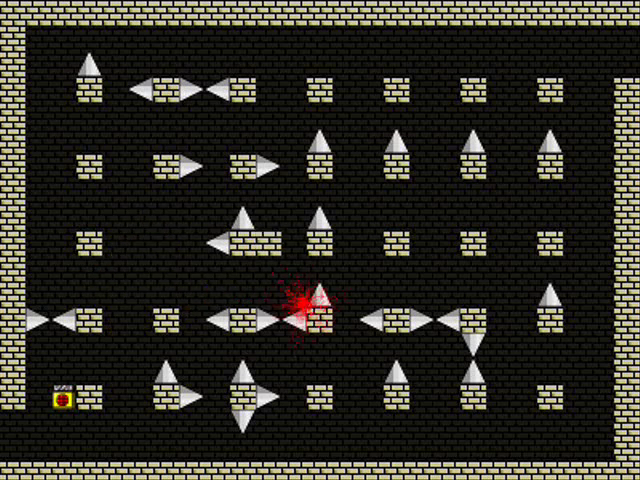
key(r)
key(shift)
Jump to the left block and then the middle block, dying as the Kid moves right.
key(Right)
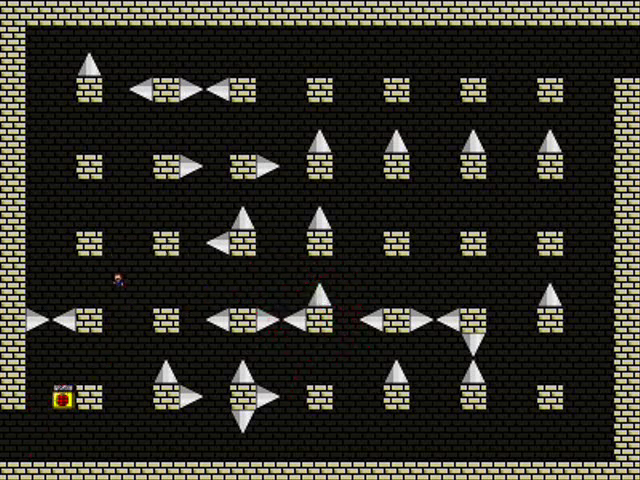
key(Left)
key(Right)
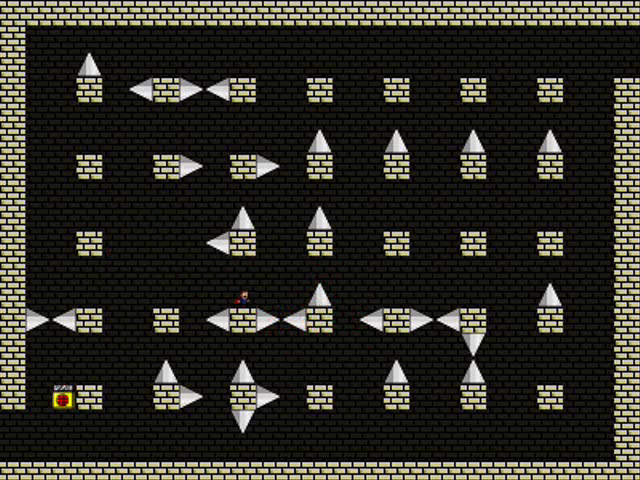
key(Right)
key(r)
Climb from the save block toward the middle and die, then respawn and jump up-right again.
key(Right)
key(Right)
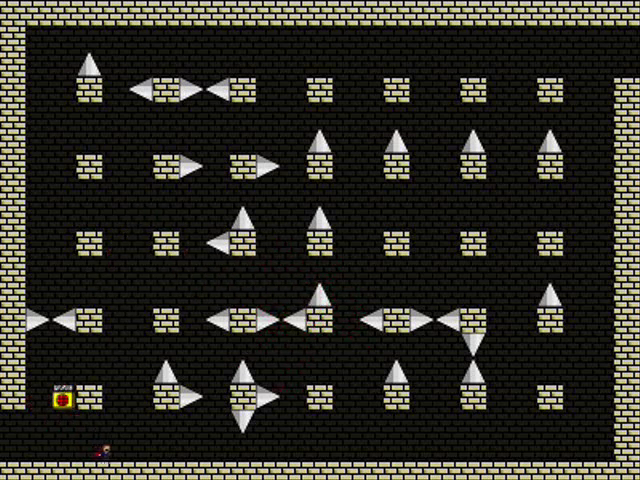
key(shift)
key(Right)
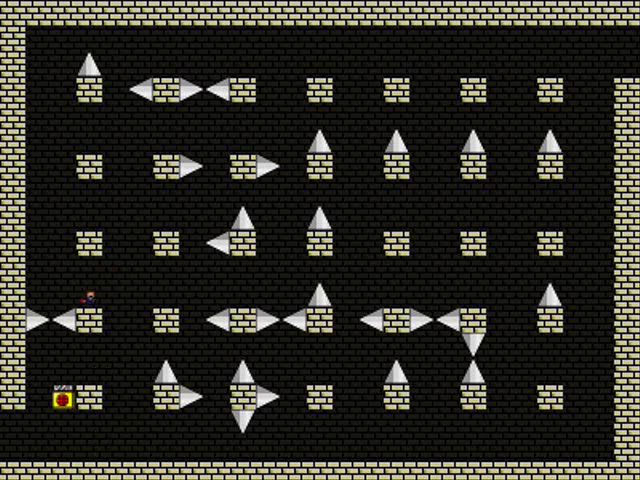
key(shift)
key(Right)
key(Right)
key(Right)
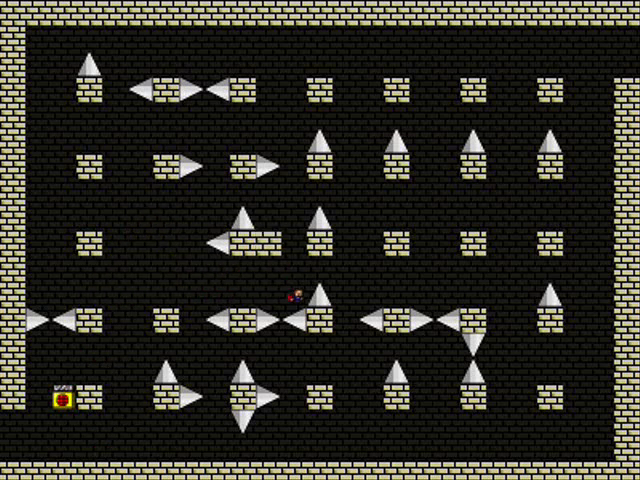
key(r)
key(shift)
key(Right)
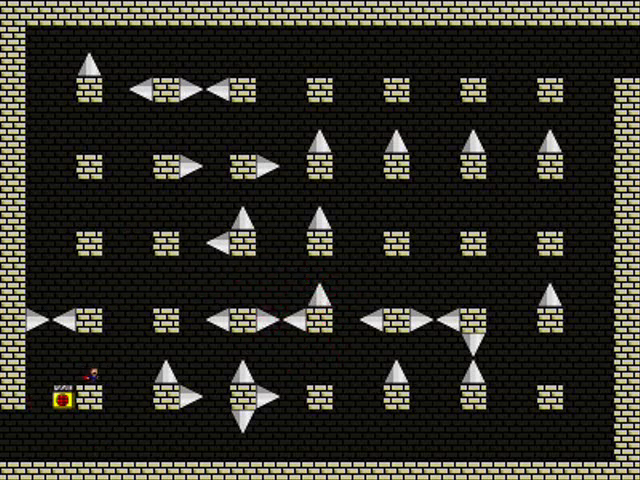
key(shift)
key(Right)
key(Right)
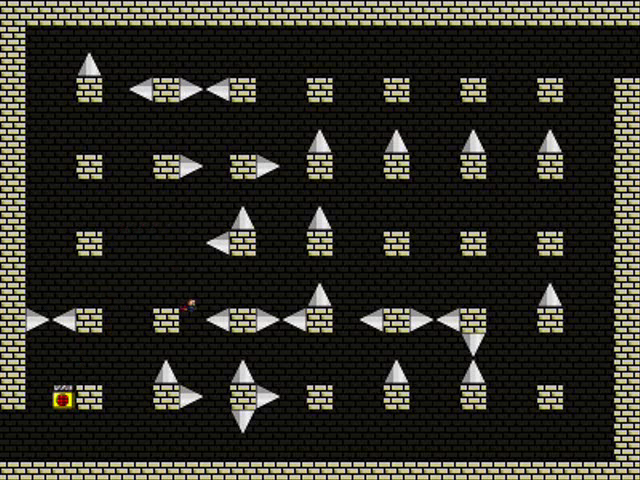
key(Right)
key(Right)
key(Right)
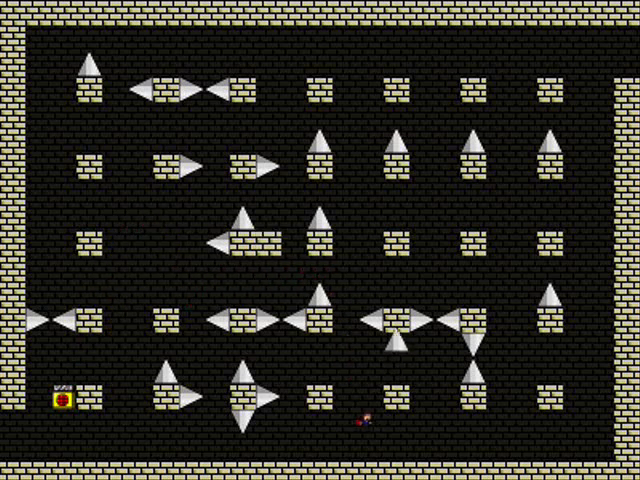
key(Right)
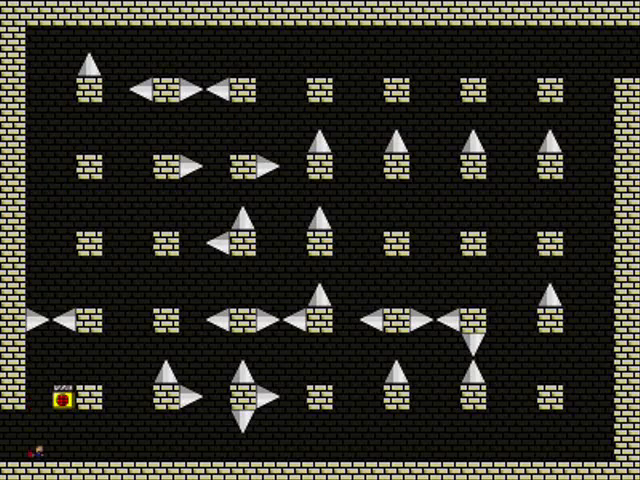
key(Left)
key(Right)
key(Right)
key(r)
key(shift)
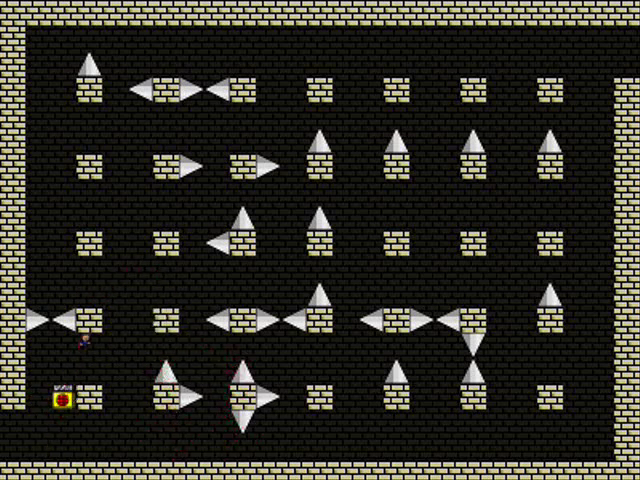
key(shift)
key(Right)
key(shift)
key(Right)
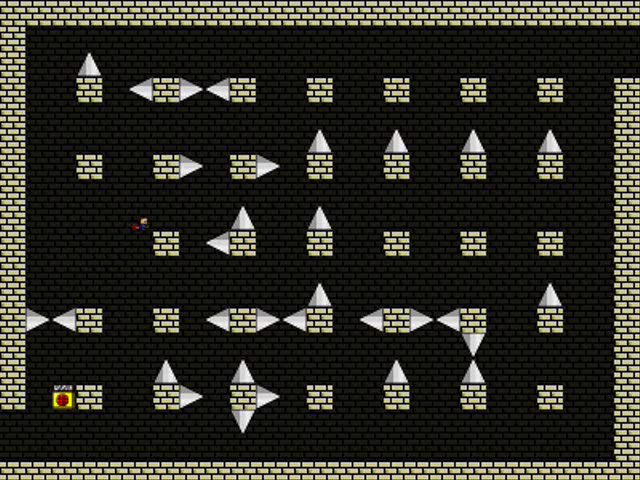
key(Right)
key(Right)
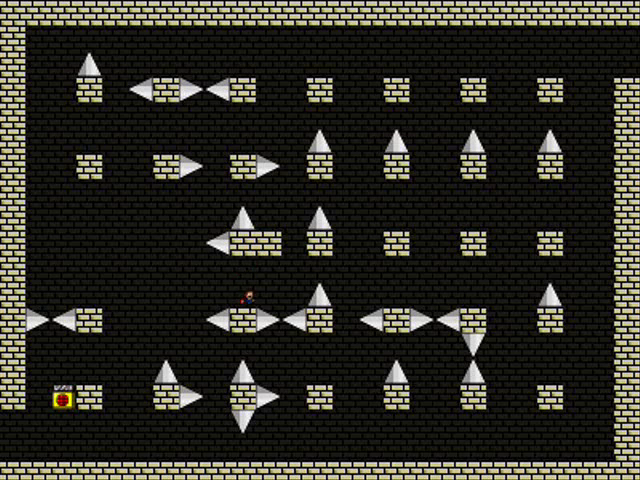
key(shift)
key(Left)
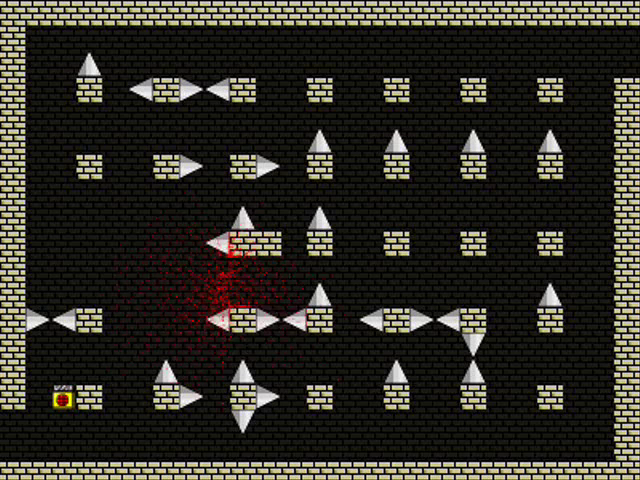
key(r)
key(Right)
key(shift)
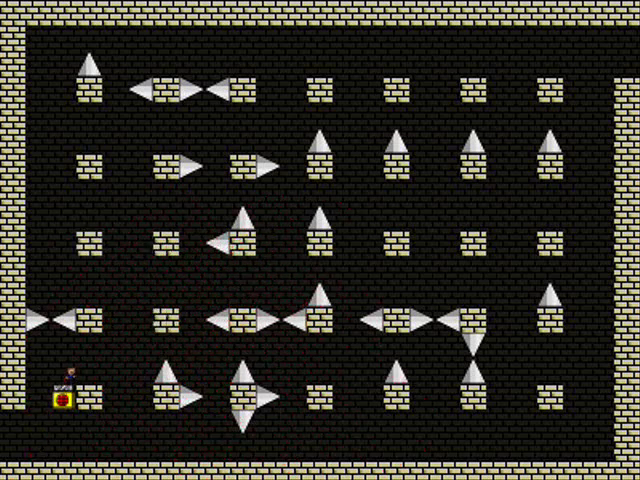
key(shift)
key(Right)
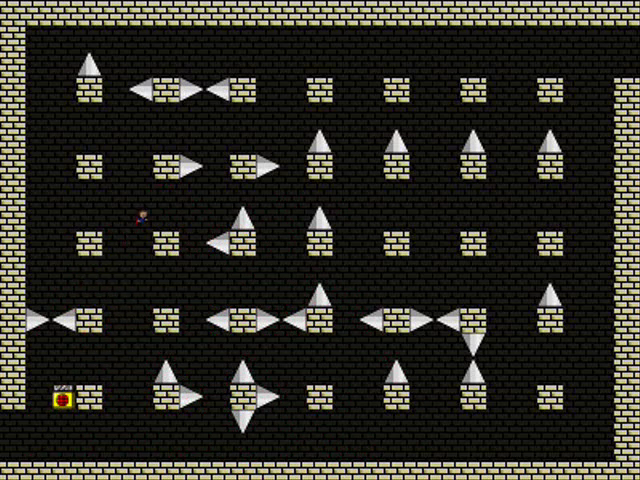
key(Right)
key(Right)
key(r)
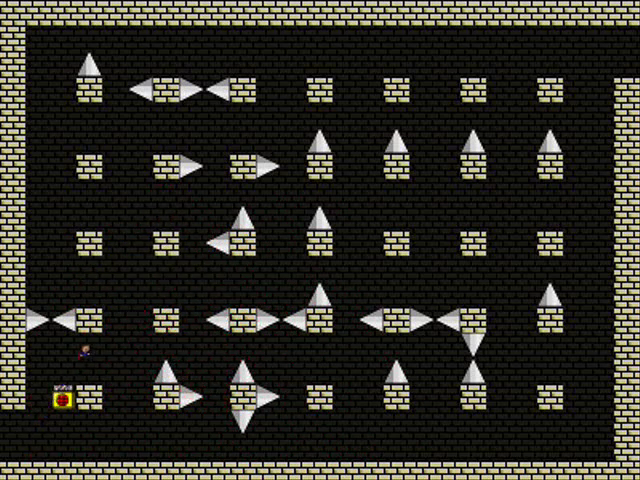
key(Right)
key(Right)
key(shift)
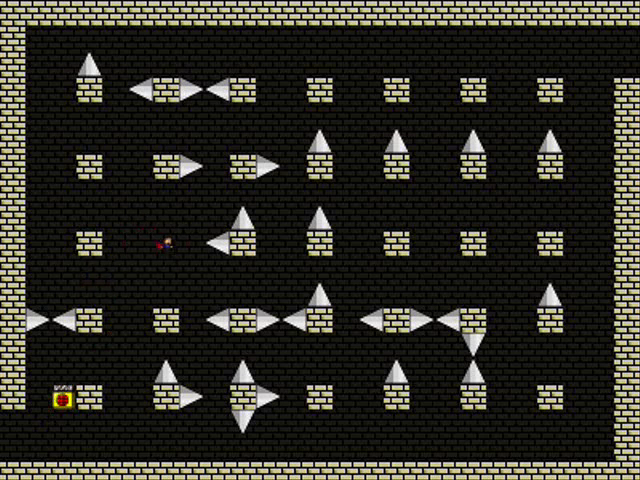
key(Right)
key(Right)
key(Right)
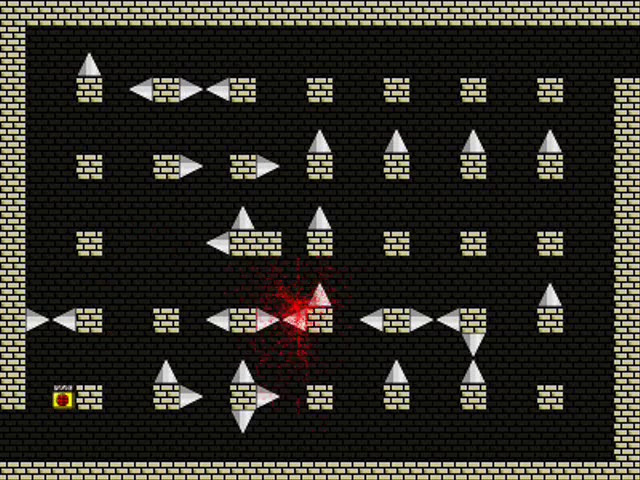
key(r)
key(Left)
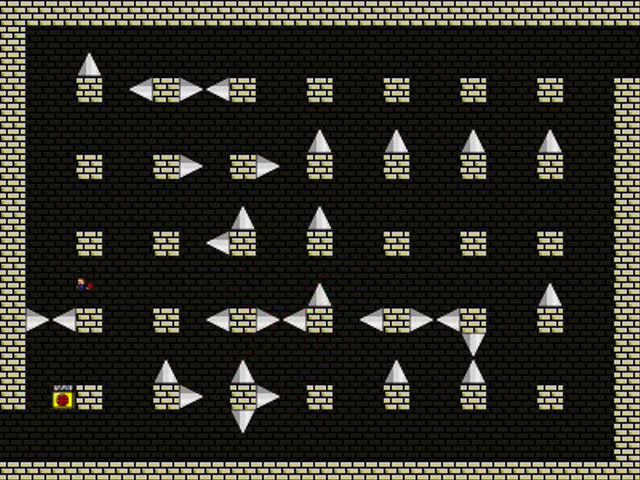
key(shift)
key(Right)
key(Right)
key(shift)
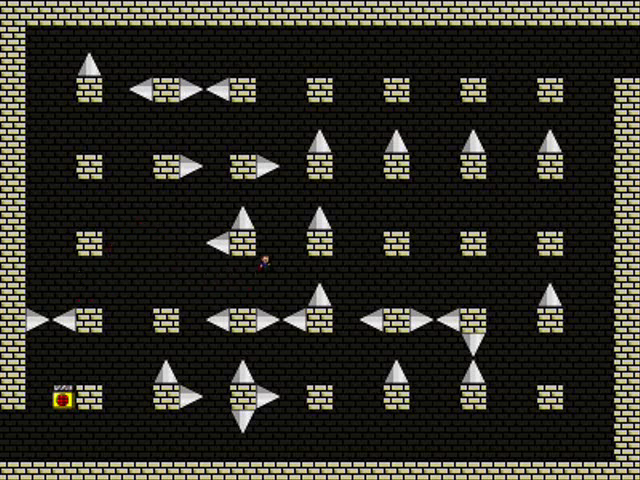
key(Right)
key(Right)
key(r)
key(Right)
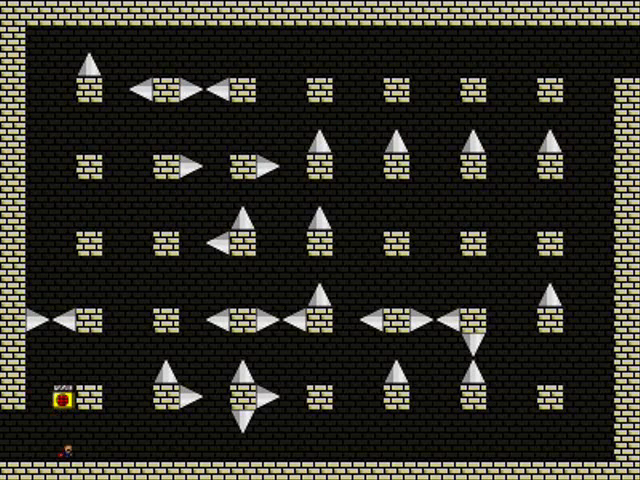
key(Left)
key(shift)
key(shift)
key(Right)
key(shift)
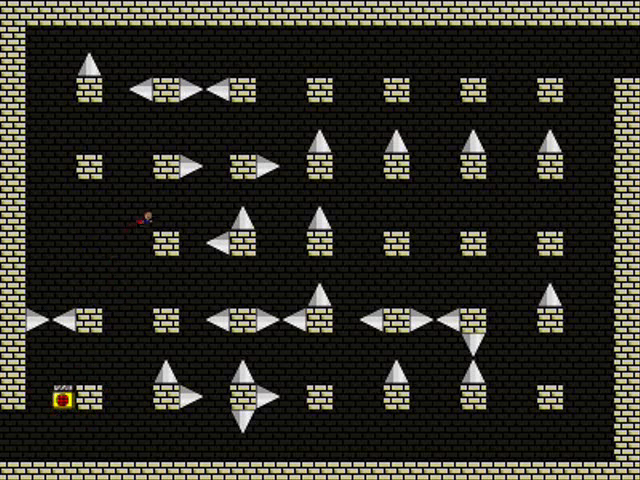
key(Right)
key(Left)
key(r)
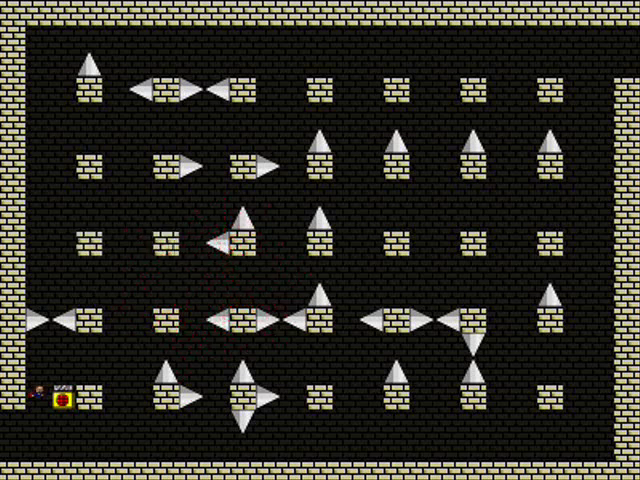
key(shift)
key(Right)
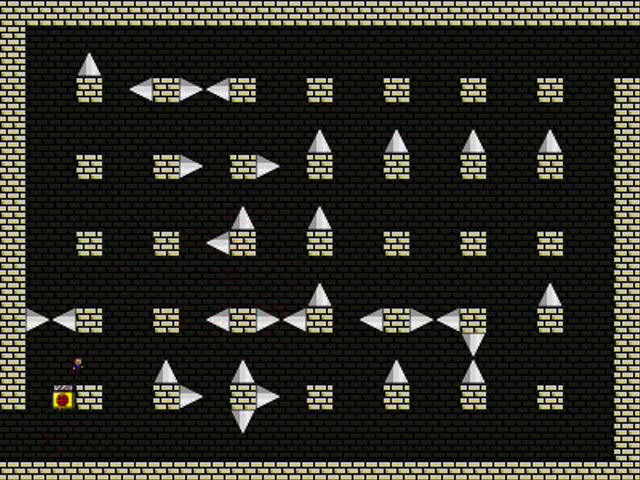
key(shift)
key(Right)
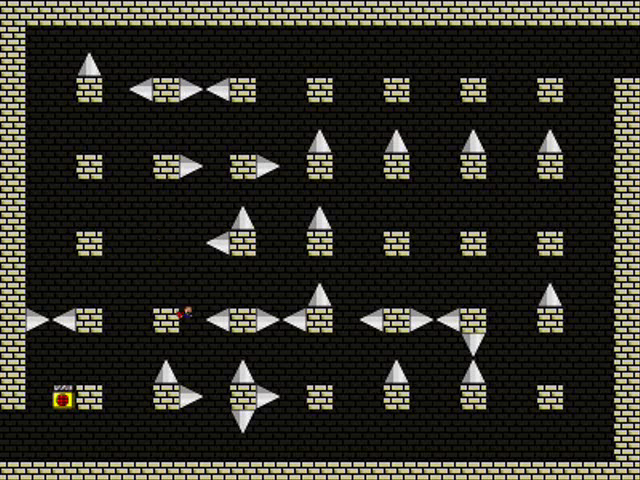
key(Right)
key(r)
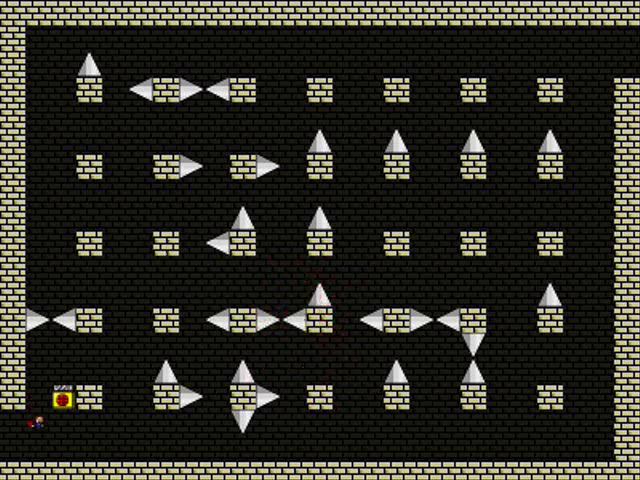
key(Up)
key(Up)
key(Right)
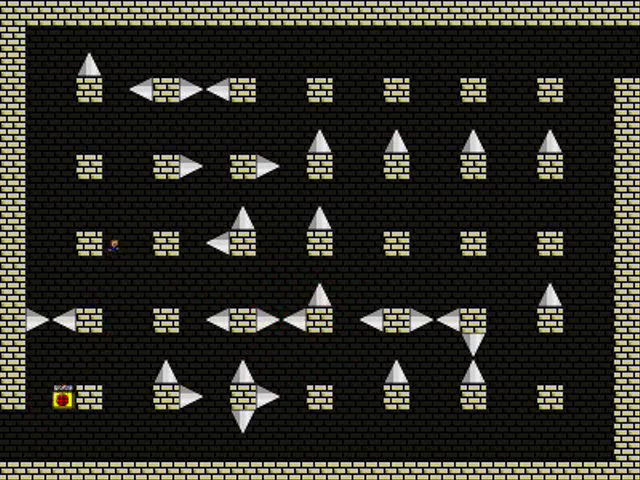
key(Right)
key(Right)
key(Right)
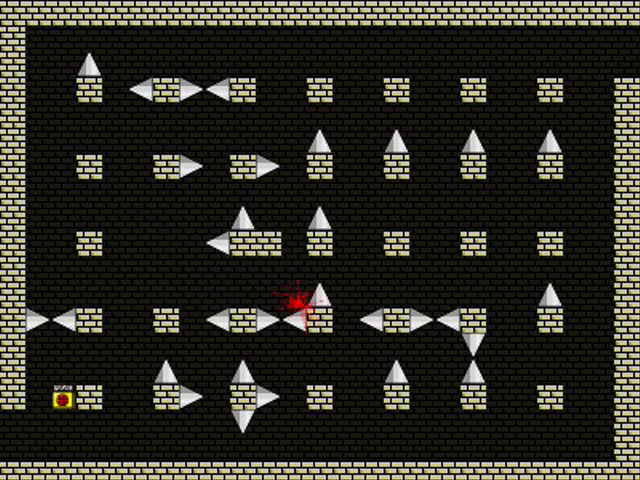
key(r)
key(Right)
key(shift)
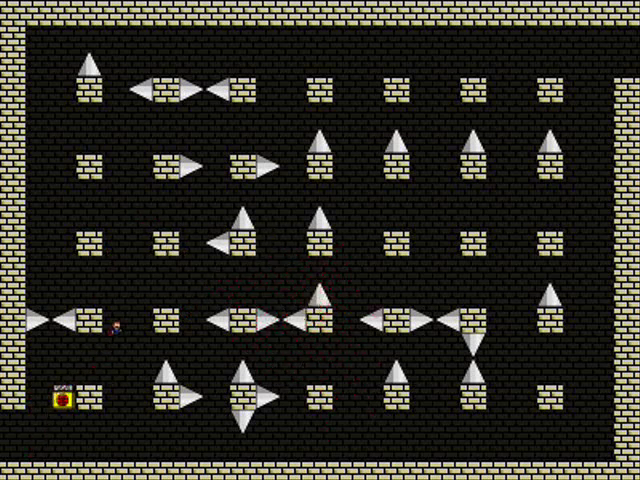
key(shift)
key(Right)
key(shift)
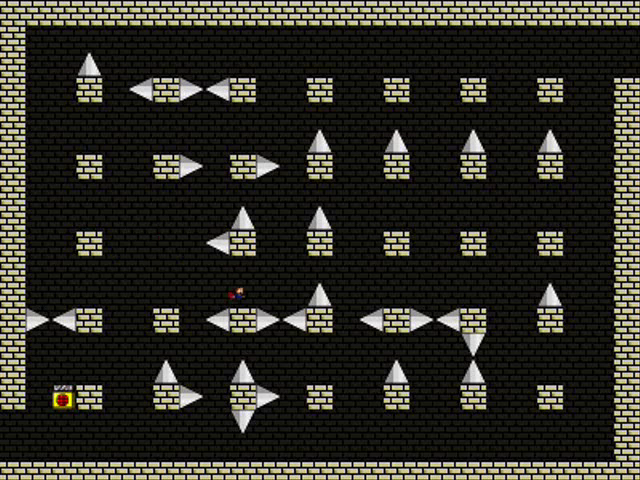
key(Right)
key(r)
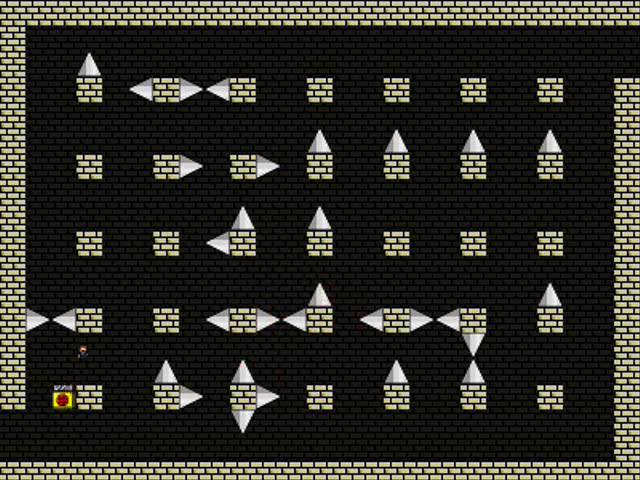
key(shift)
key(Right)
key(Right)
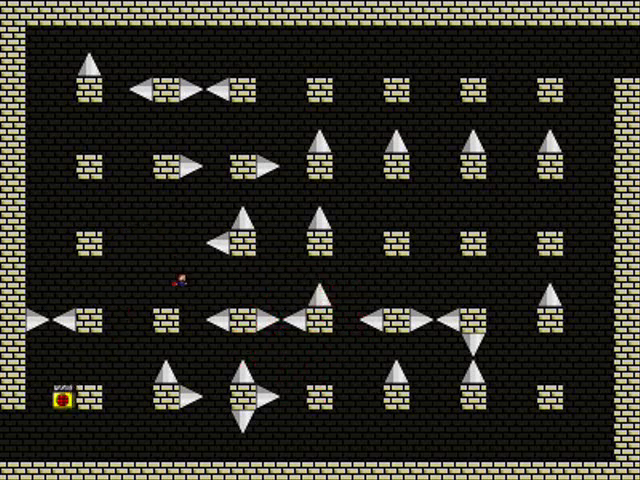
key(Right)
key(r)
key(shift)
key(Right)
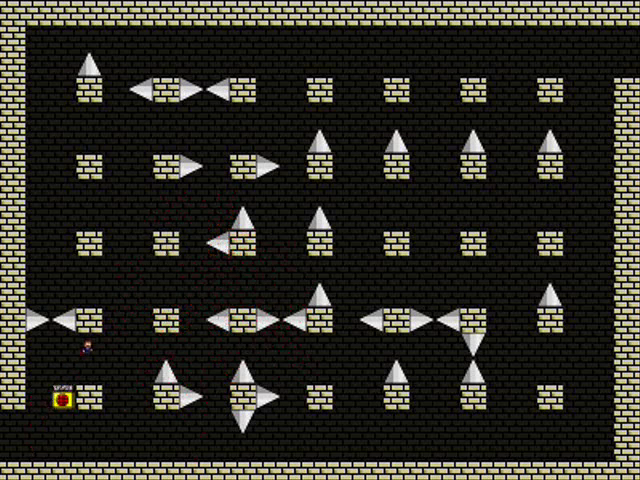
key(shift)
key(Right)
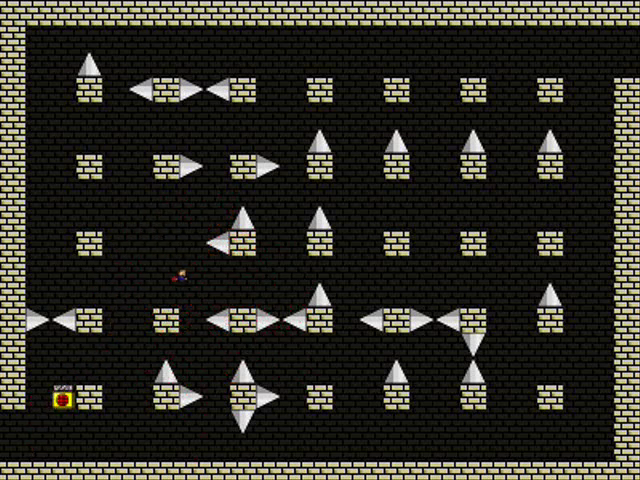
key(shift)
key(Right)
key(Right)
key(r)
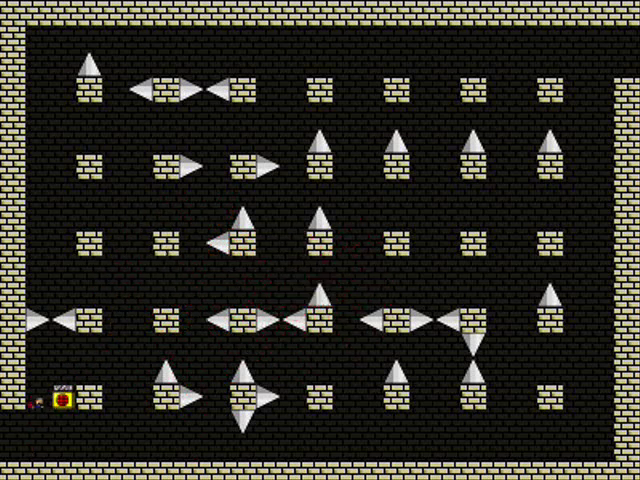
key(Right)
key(shift)
key(Right)
key(shift)
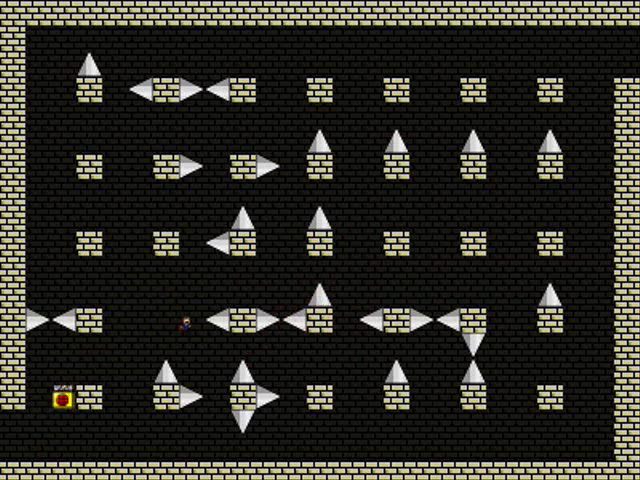
key(Right)
key(r)
key(shift)
key(Right)
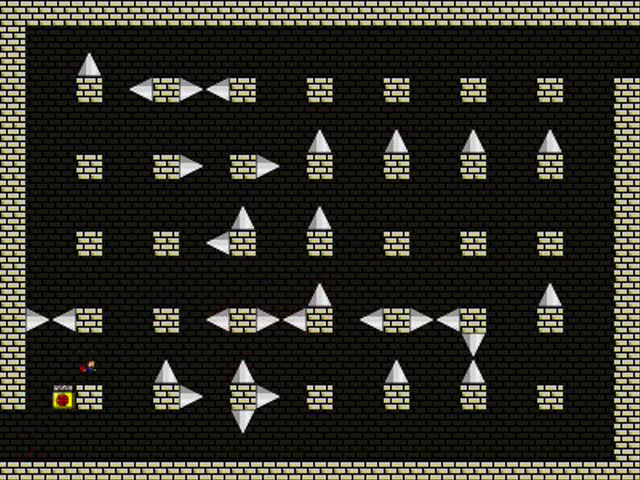
Walk right from the save point and jump between spikes onto the brick block beside the upward spike.
key(Right)
key(Right)
key(Right)
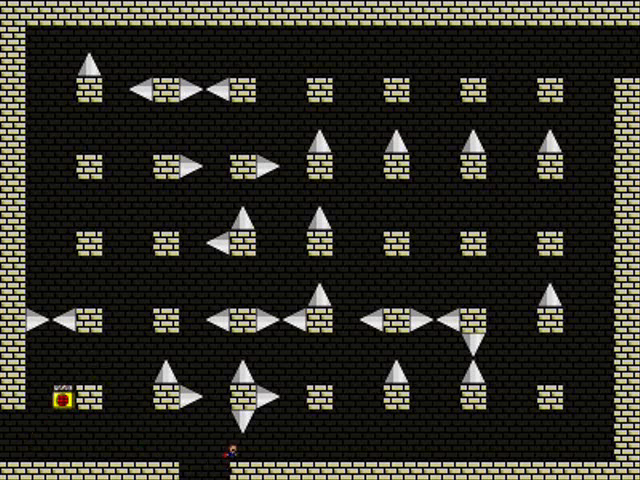
key(Right)
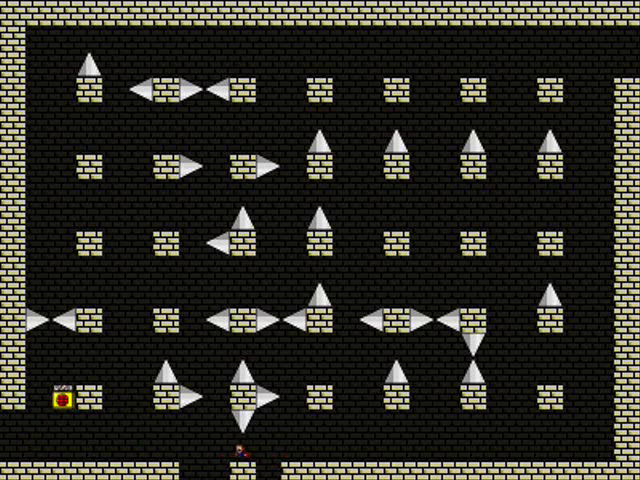
key(shift)
key(Right)
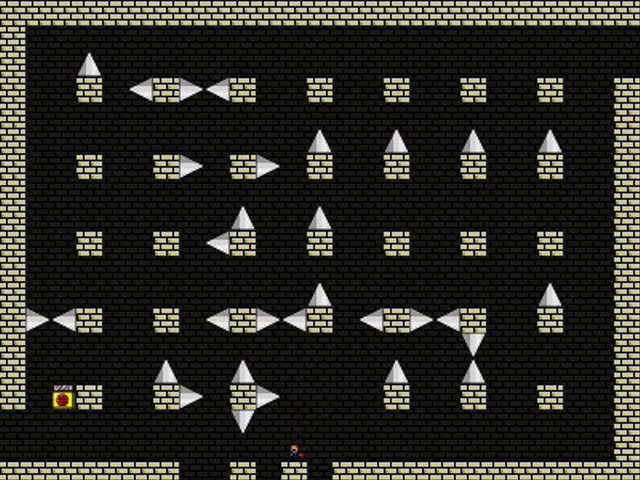
key(shift)
key(shift)
key(Right)
key(shift)
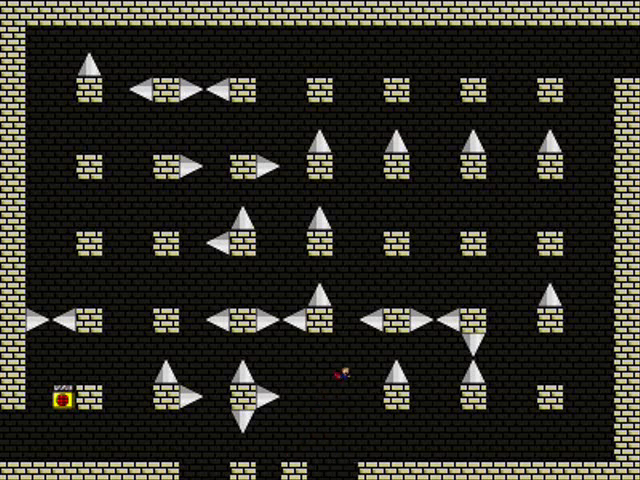
key(Right)
key(Left)
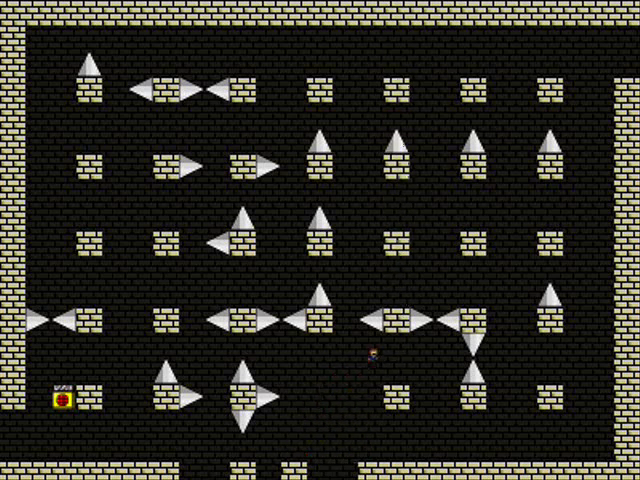
key(Right)
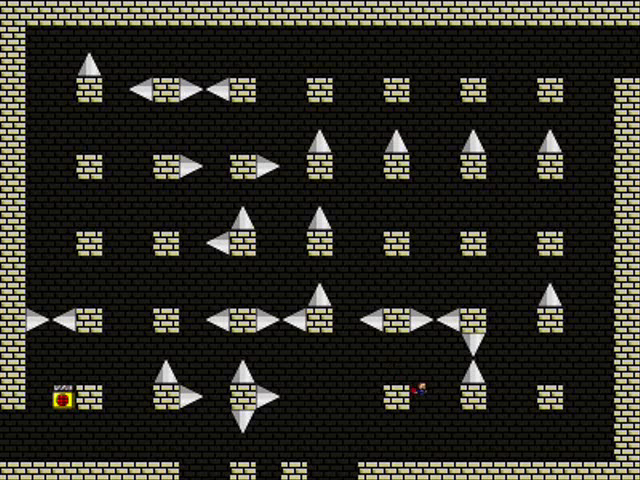
Walk right from the restart point and jump past the downward spike.
key(Down)
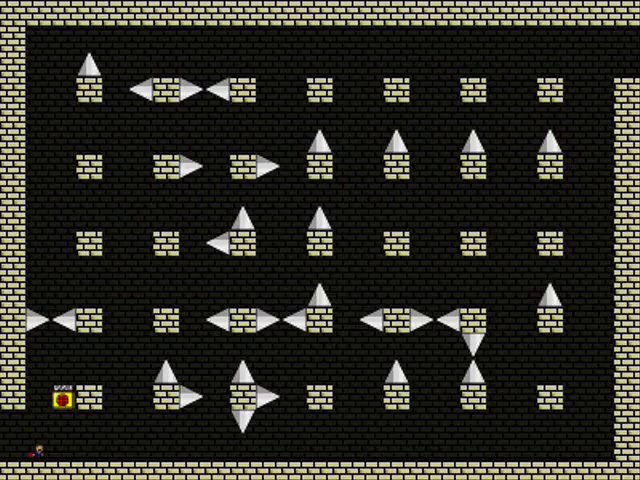
key(Right)
key(Right)
key(Right)
key(Right)
key(shift)
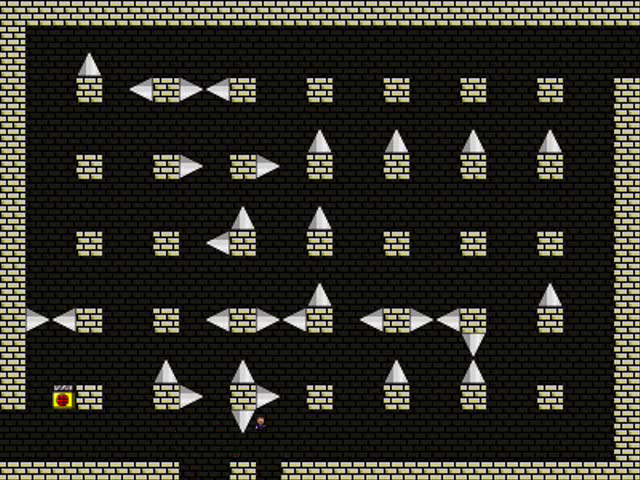
key(r)
key(Right)
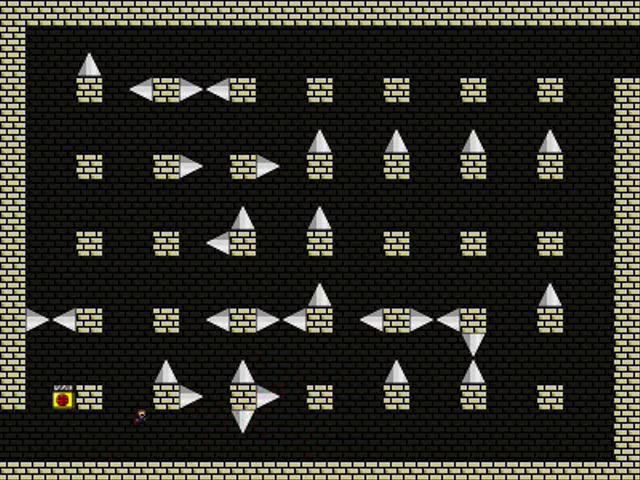
key(Right)
Jump up and right near the spiked blocks, then drop through the floor gap.
key(shift)
key(r)
key(shift)
key(Right)
key(Right)
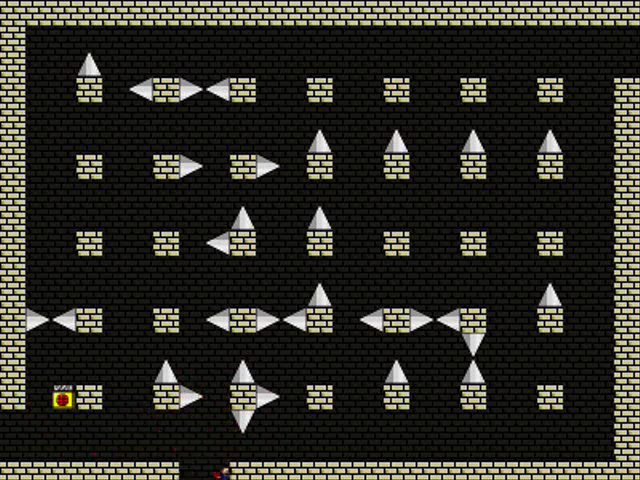
key(r)
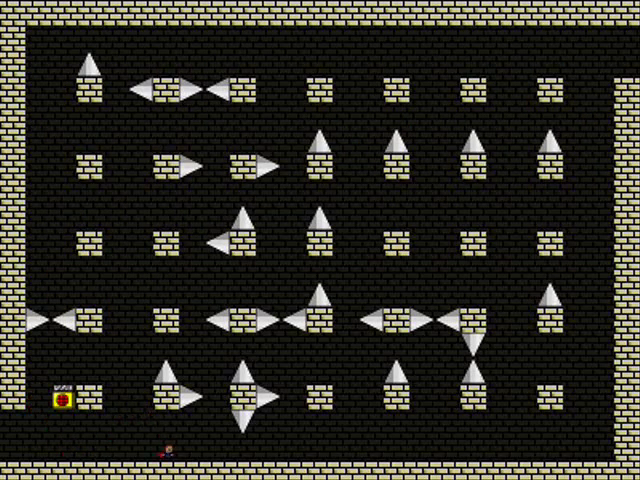
key(shift)
Run right from the start, jumping up and right along the floor.
key(Right)
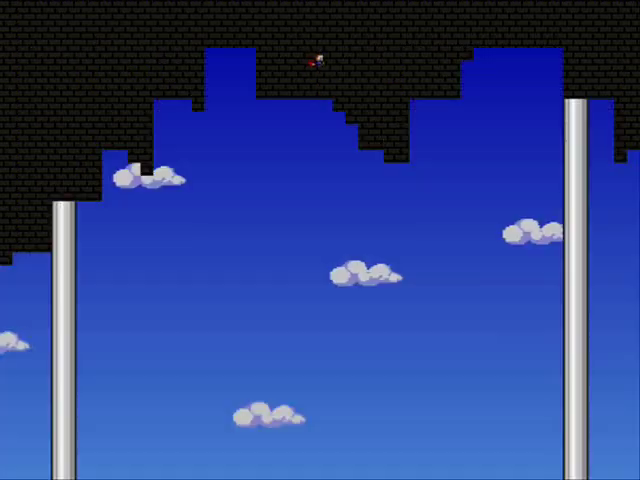
key(r)
key(Right)
key(shift)
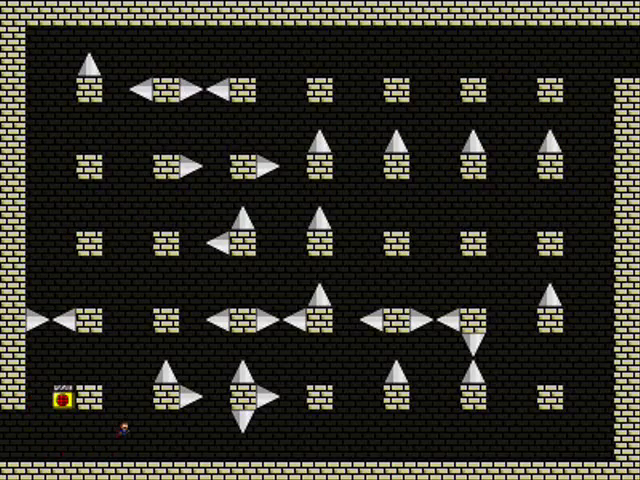
key(Right)
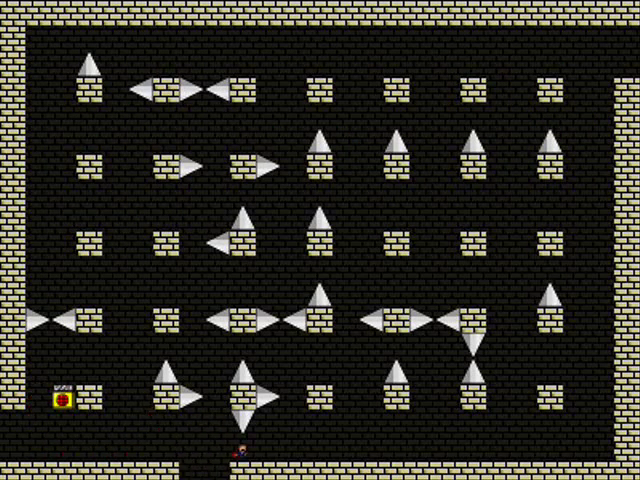
key(shift)
key(Right)
key(Right)
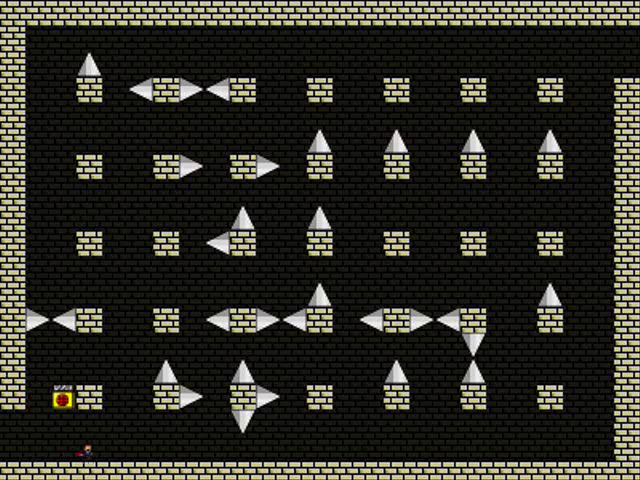
Run right along the bottom floor with a jump partway.
key(Right)
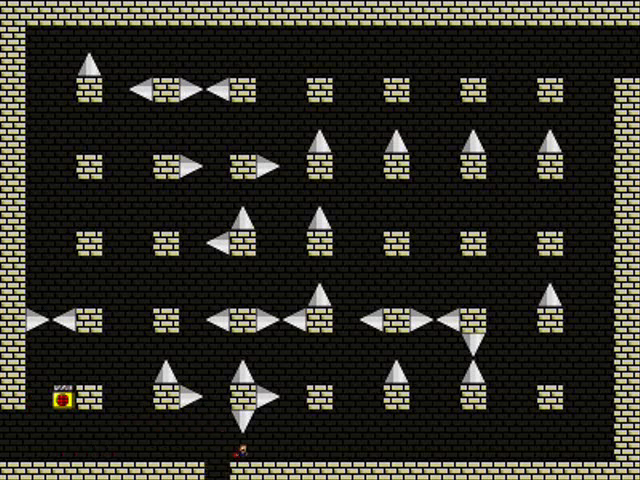
key(Right)
key(Right)
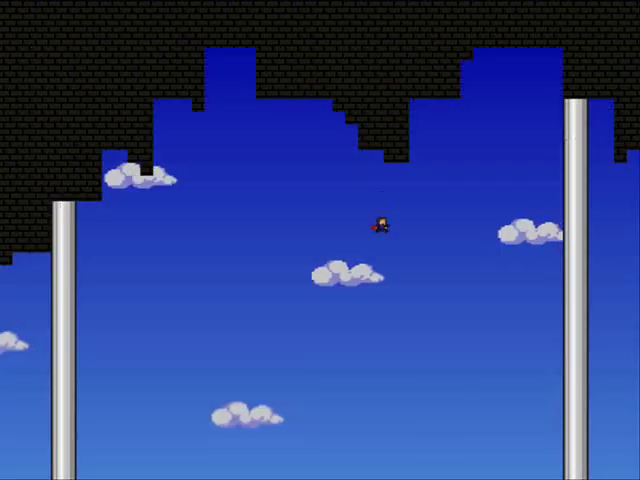
key(Right)
key(Right)
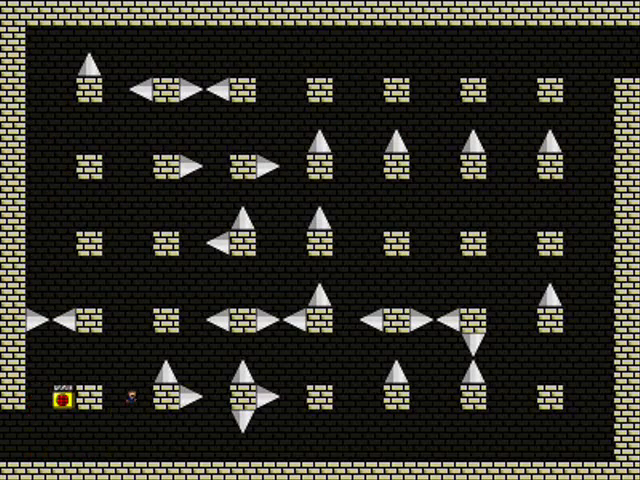
key(shift)
key(Right)
key(Right)
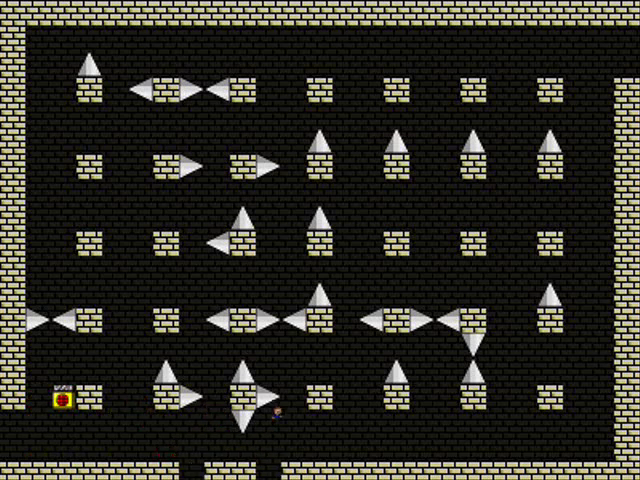
key(Right)
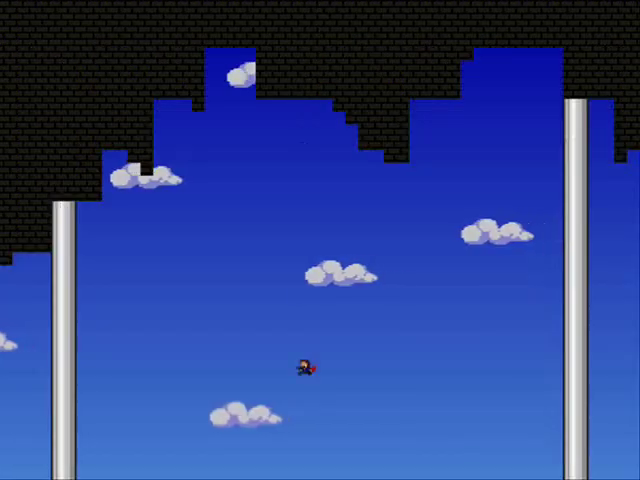
After respawning, walk right toward the floor gap, jumping near the spikes.
key(Right)
key(Right)
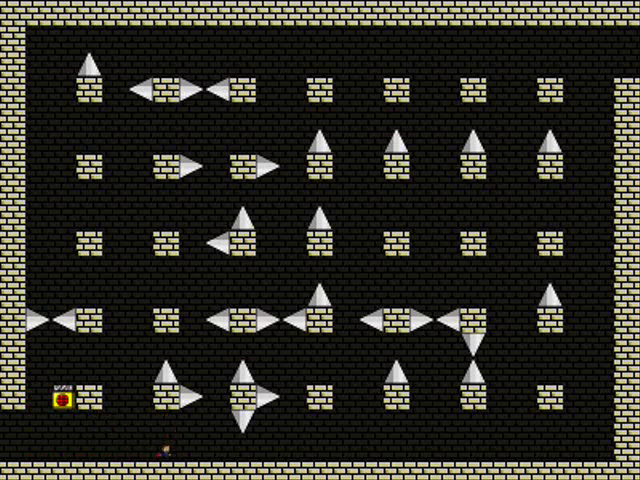
key(Right)
key(Right)
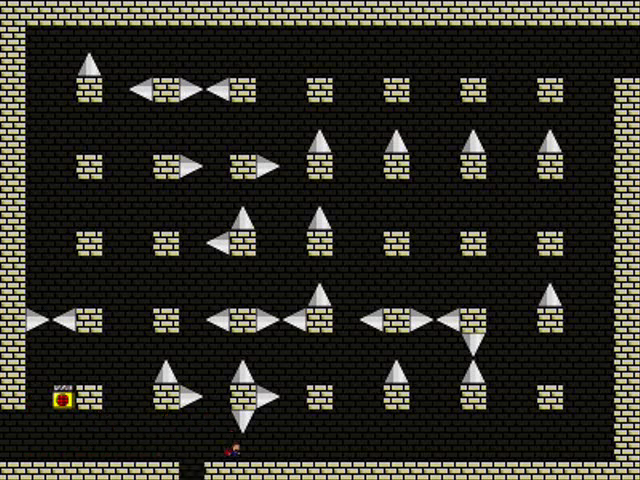
key(Up)
key(Right)
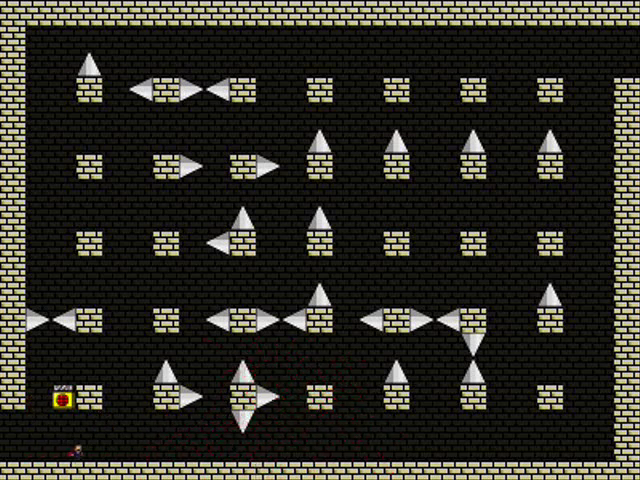
key(Right)
key(Right)
key(Right)
key(Right)
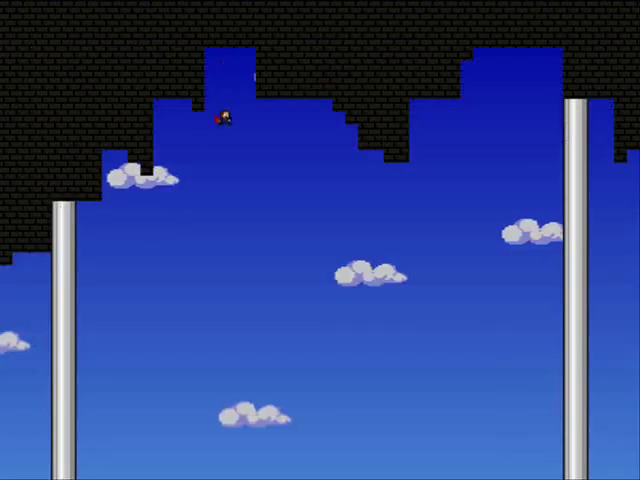
Jump up and right from the save point toward the platforms.
key(Right)
key(shift)
key(Right)
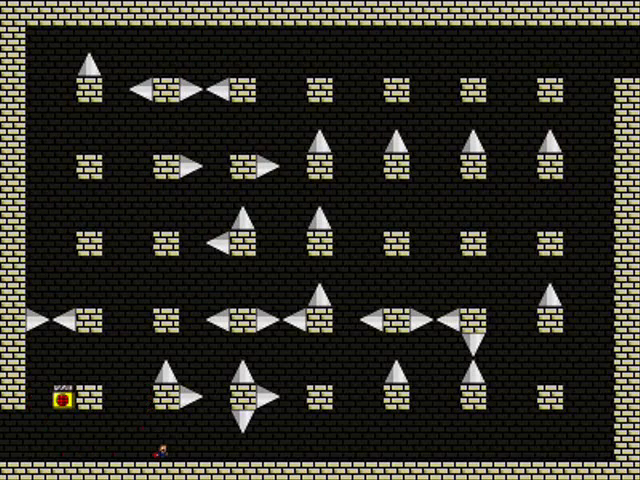
key(Right)
key(shift)
key(Right)
key(shift+Right)
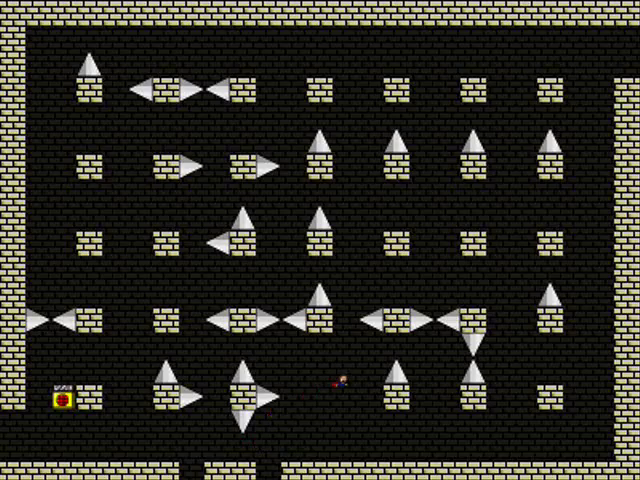
key(Right)
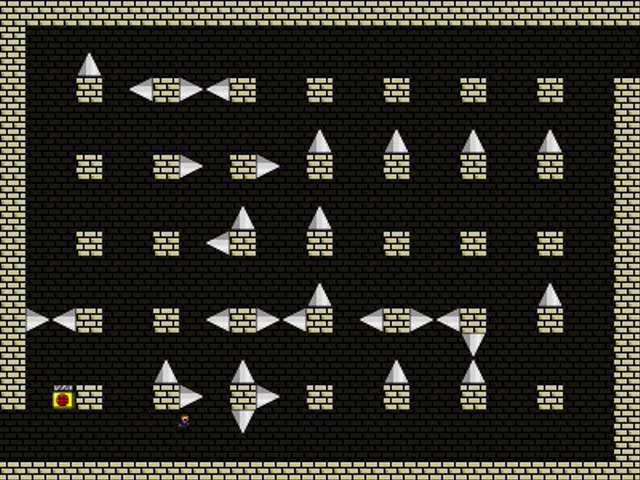
After respawning, move right along the bottom row.
key(Right)
key(r)
key(Right)
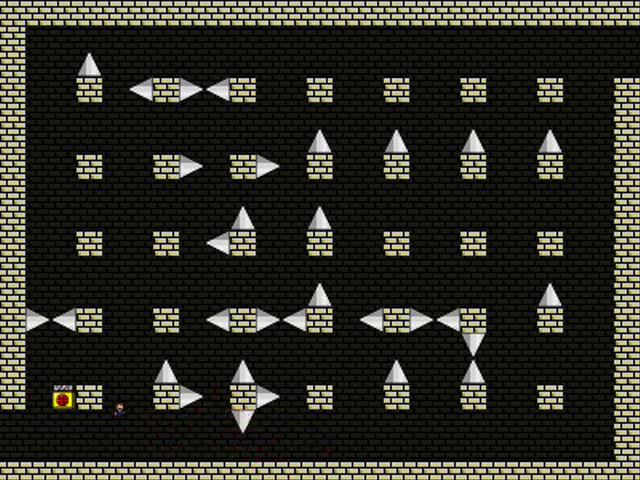
key(Right)
key(Right)
key(Right)
key(Right)
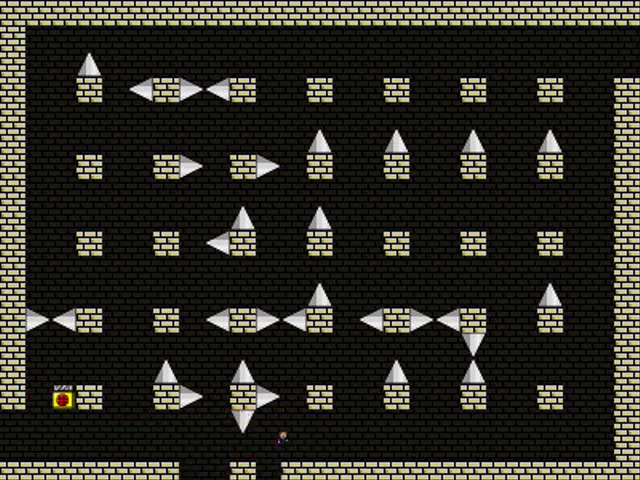
key(Right)
Jump onto a brick block, drop back to the floor, and keep running right.
key(Up)
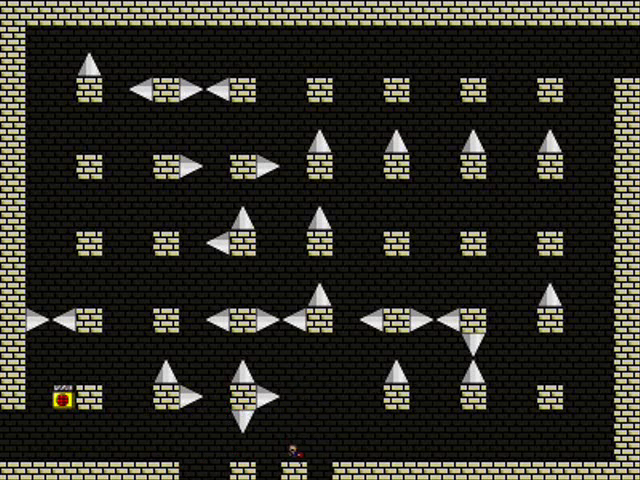
key(Right)
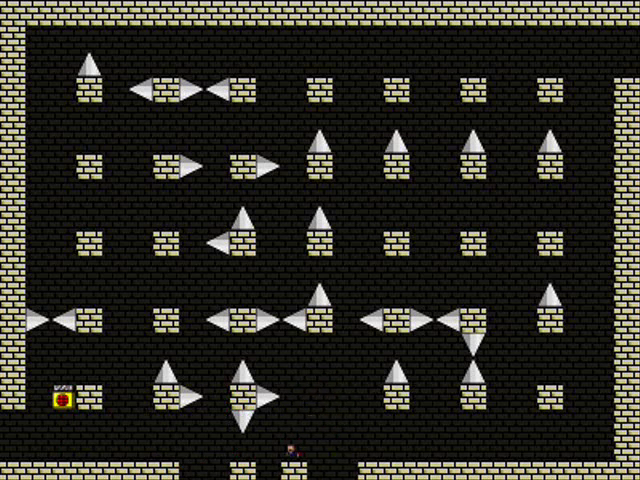
key(Right)
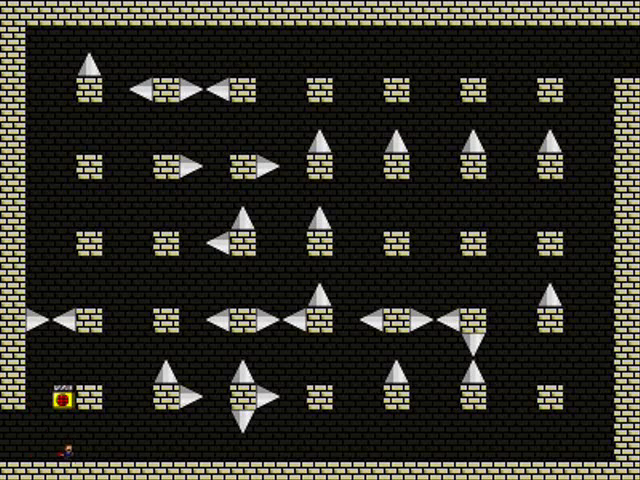
key(Right)
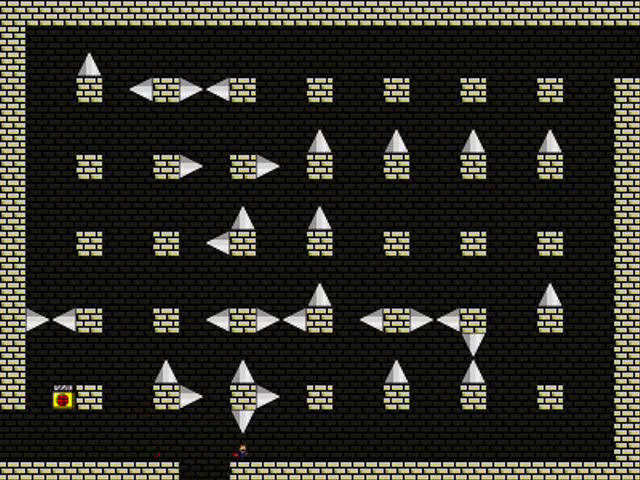
key(Up)
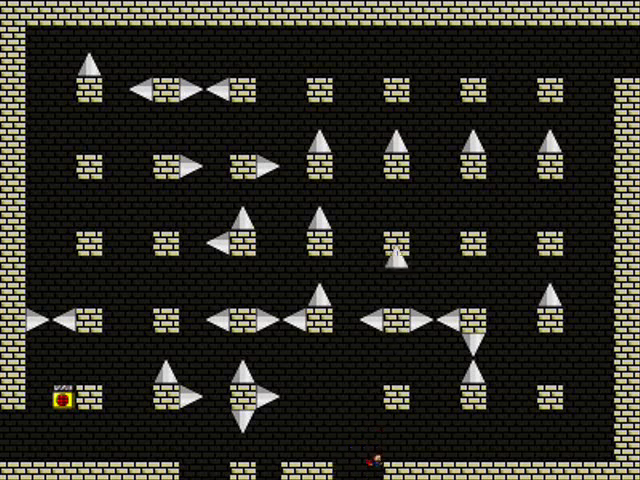
Run and jump right from the start until falling toward the sky screen.
key(Right)
key(shift)
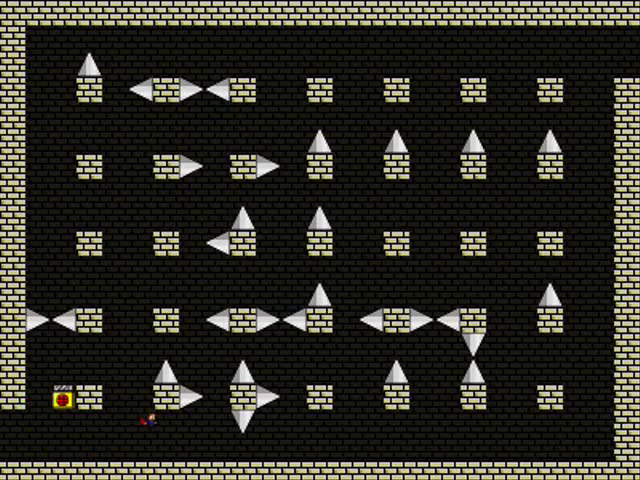
key(Right)
key(Right)
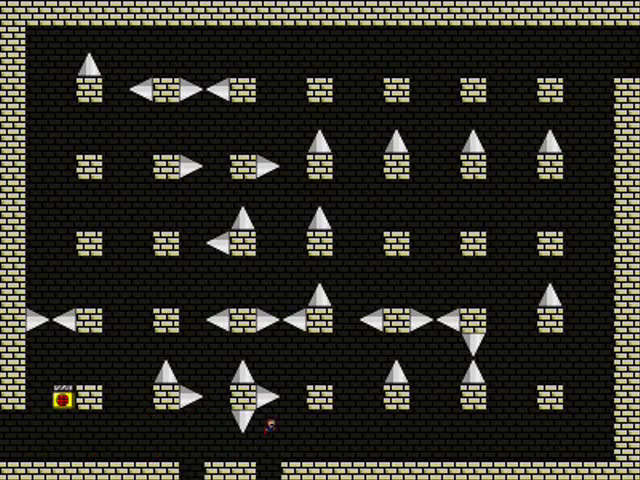
key(Right)
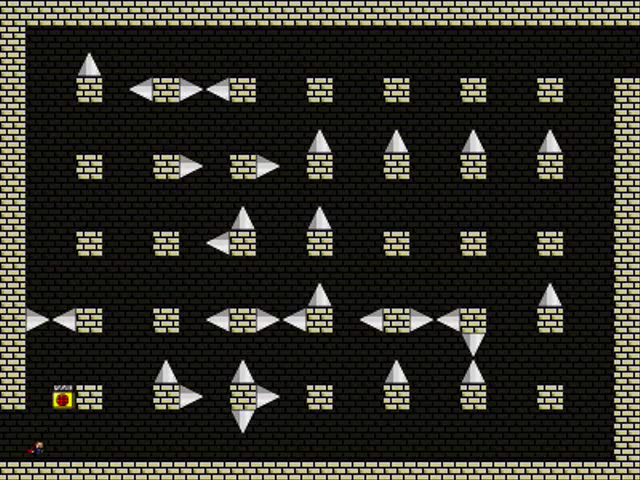
Run and jump across the collapsing floor, leaping up-right between the spikes.
key(Right)
key(Right)
key(shift)
key(Right)
key(shift)
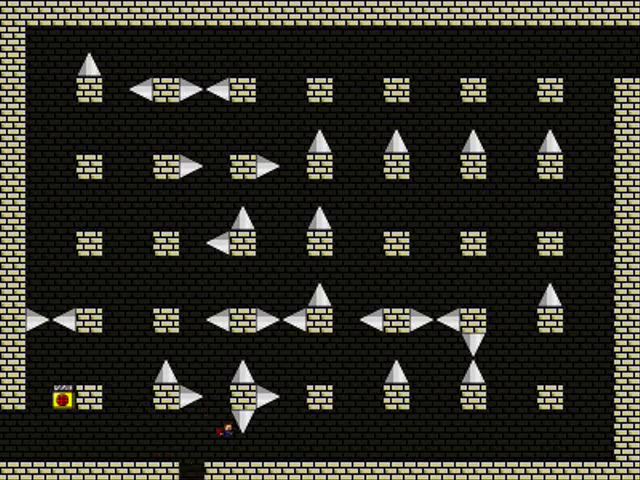
key(Right)
key(shift)
key(Right)
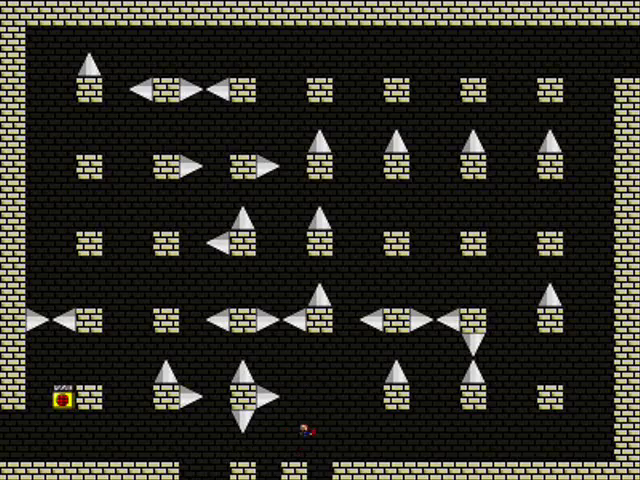
key(shift)
key(Right)
Jump up-right between the spikes, restart, and jump right from the starting floor.
key(shift)
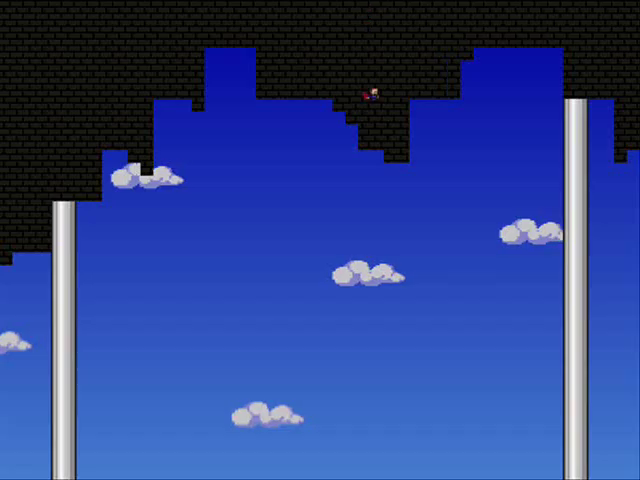
key(r)
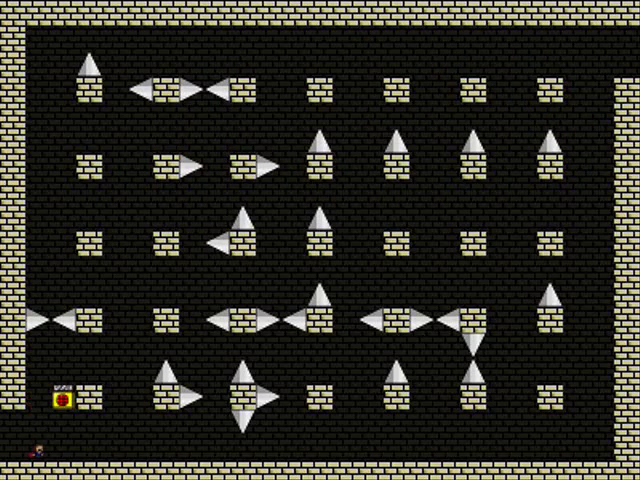
key(shift)
key(Right)
Hop right across the falling floor tiles and climb through the top exit into the sky.
key(shift)
key(Right)
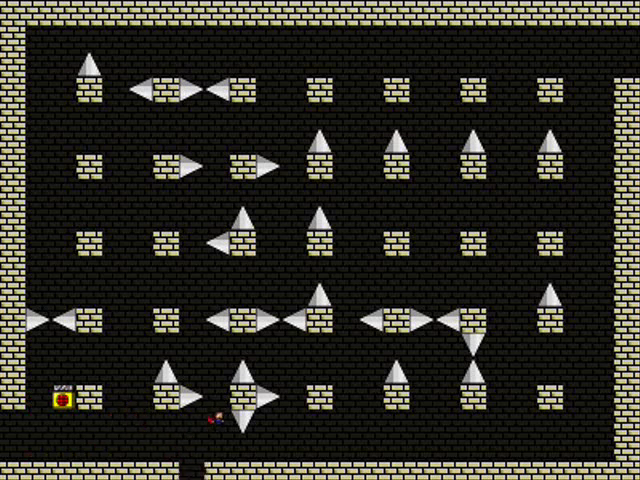
key(shift)
key(Right)
key(shift)
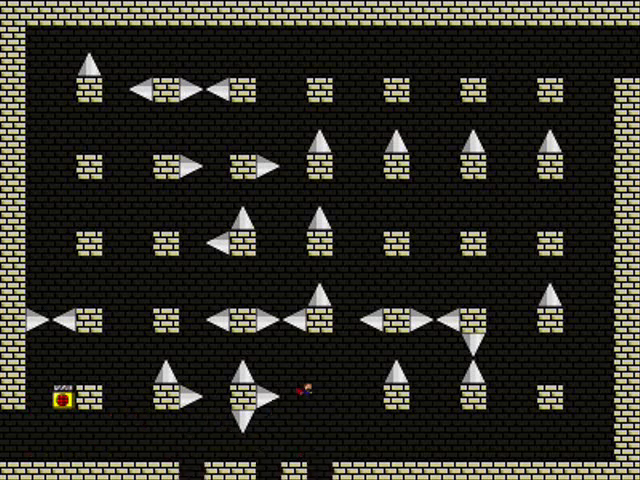
key(Up)
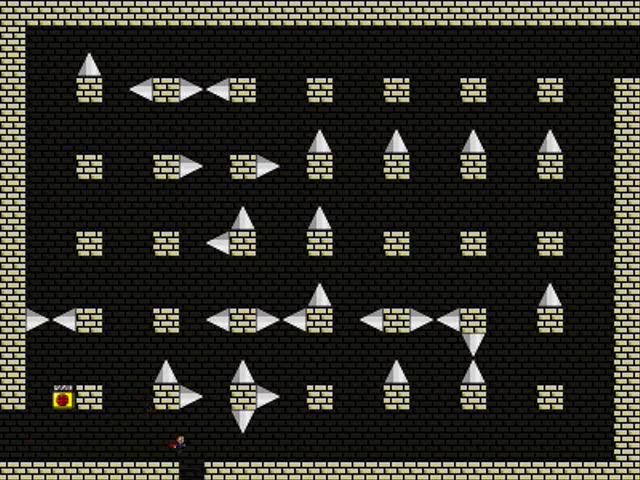
key(Right)
key(Right)
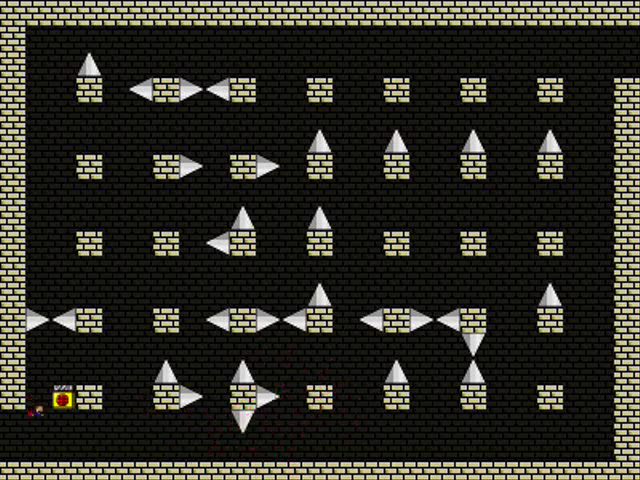
key(Right)
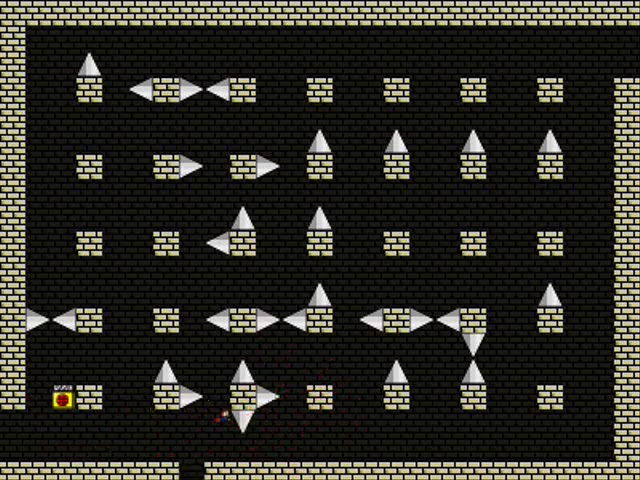
key(r)
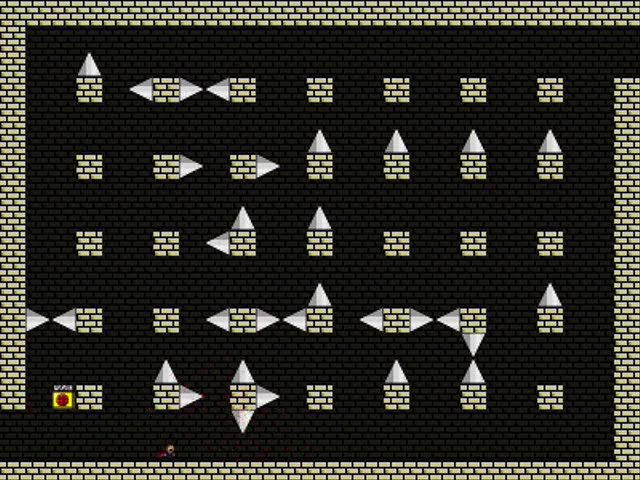
key(Right)
key(Right)
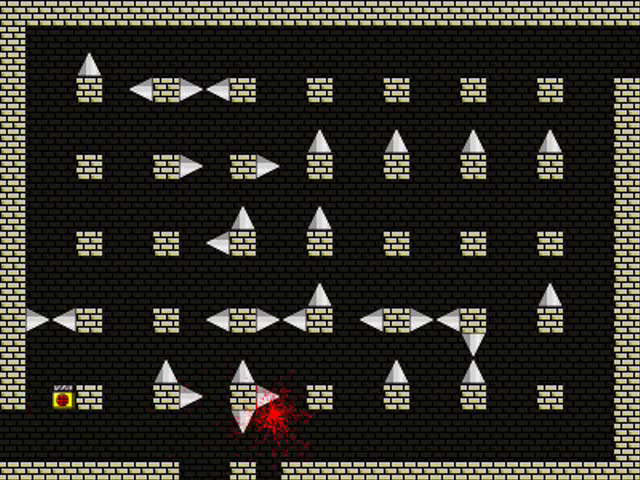
key(Right)
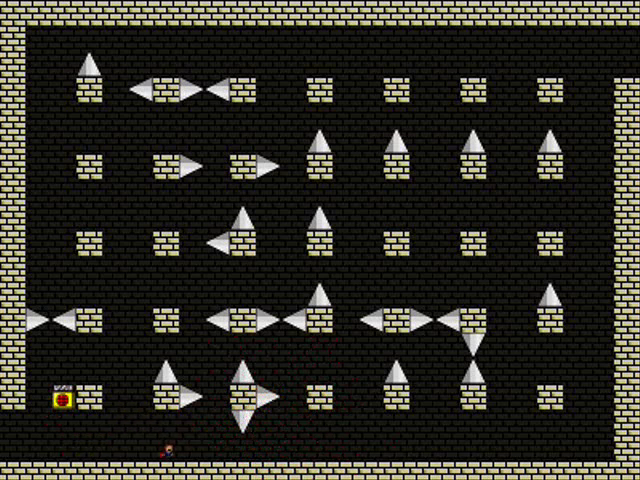
key(Right)
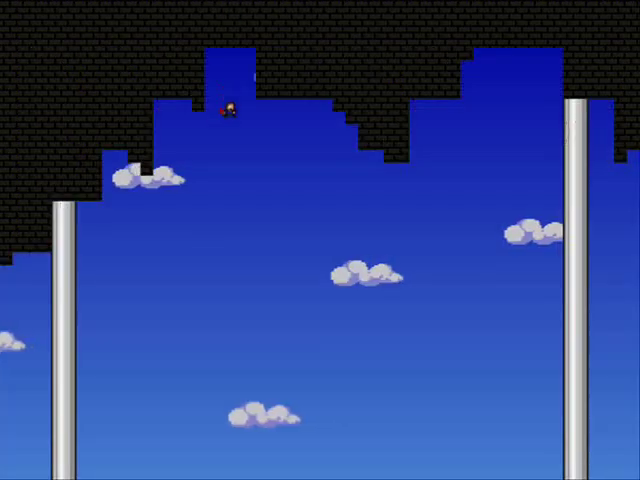
key(r)
key(Right)
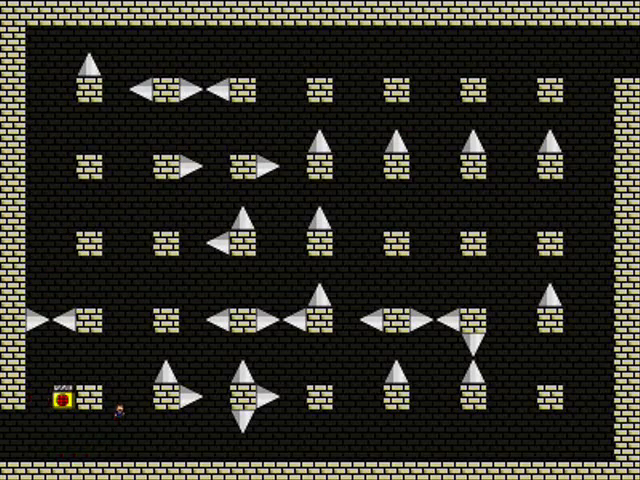
key(Right)
key(Right)
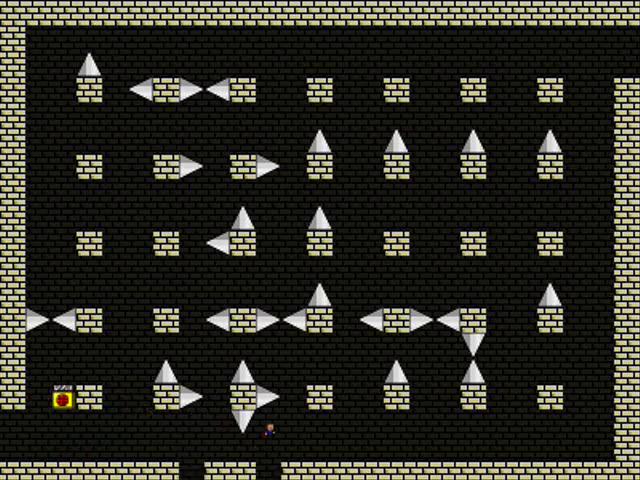
key(Right)
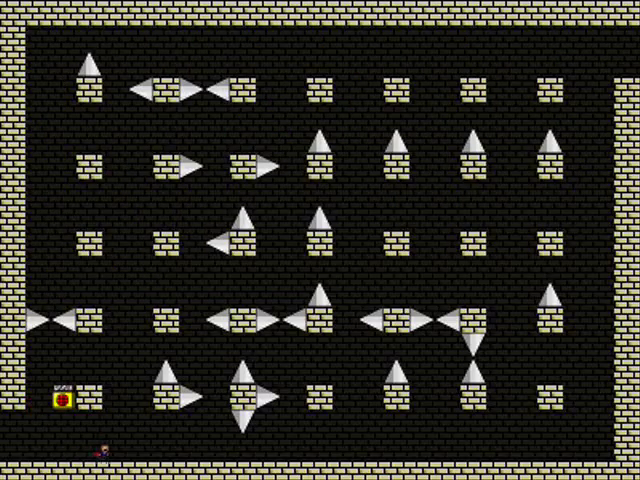
key(Right)
key(Up)
key(Right)
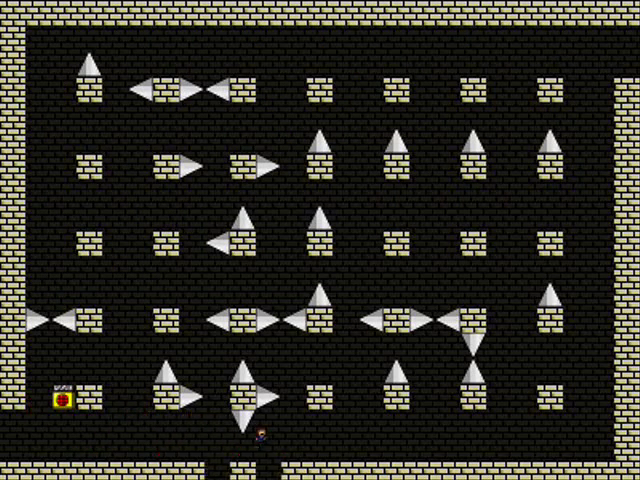
key(Right)
key(Right)
key(Up)
key(Right)
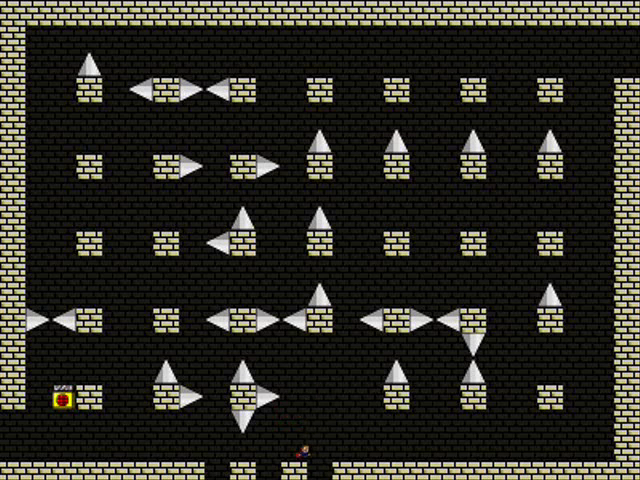
key(Right)
key(Up)
key(Right)
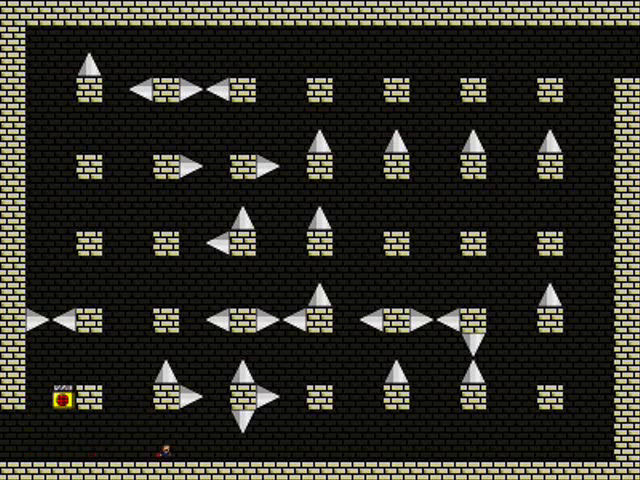
Run past the vanishing block, jump onto the right-side block, die, and restart with R.
key(Right)
key(Right)
key(Right)
key(Right)
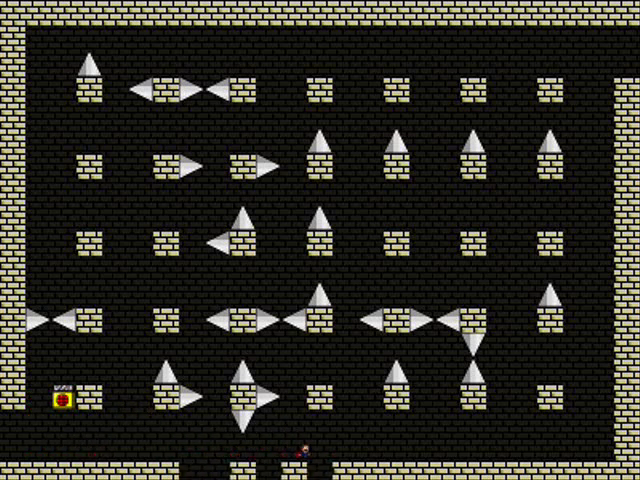
key(shift)
key(Right)
key(Right)
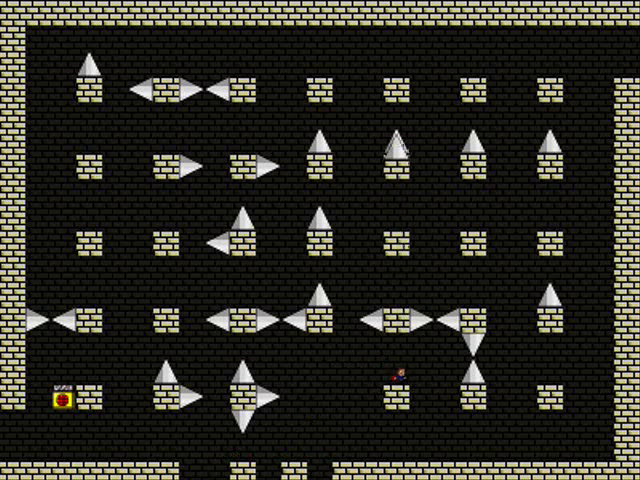
key(Right)
key(Right)
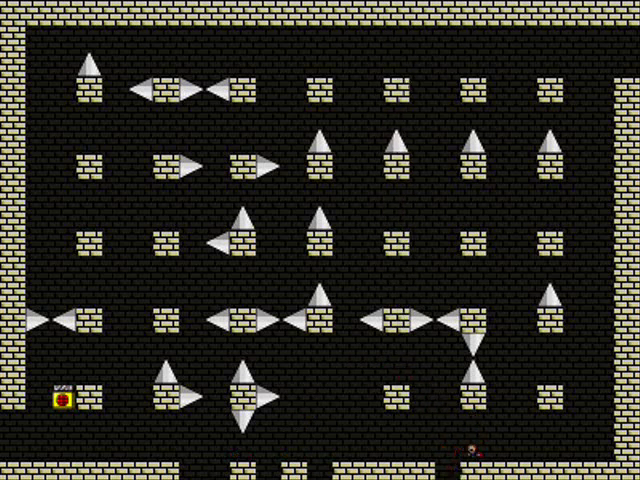
key(shift)
key(shift)
key(Left)
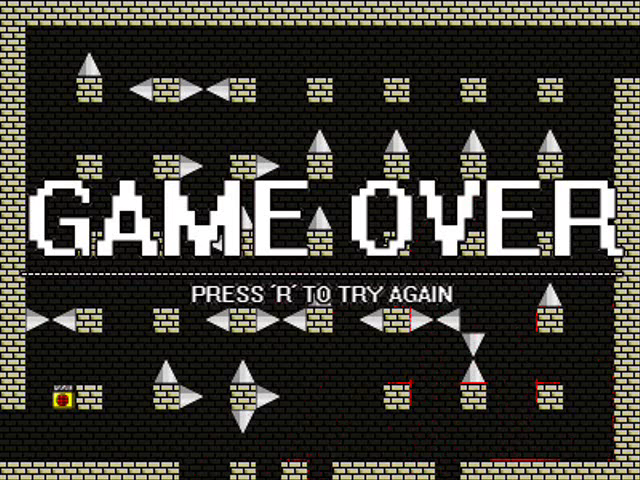
key(r)
Run right along the bottom corridor with hops and jump onto the blocks ahead.
key(Right)
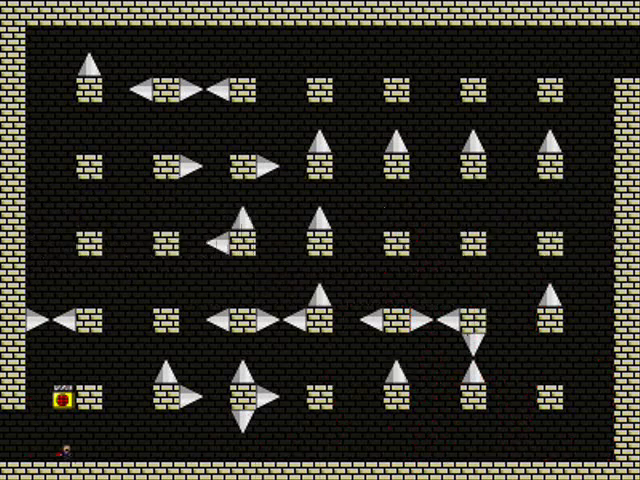
key(Right)
key(Right)
key(Right)
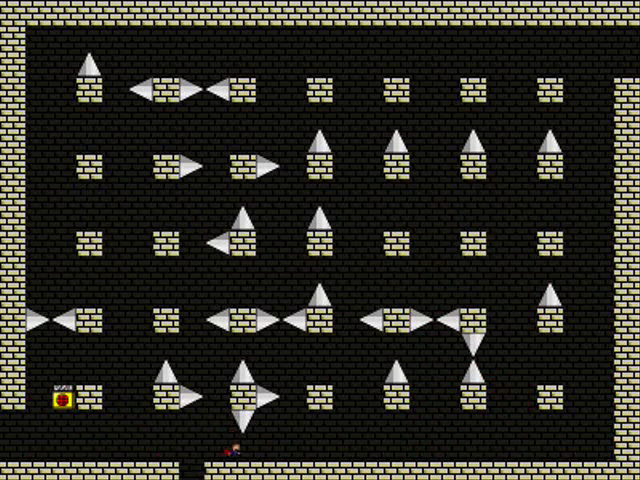
key(Right)
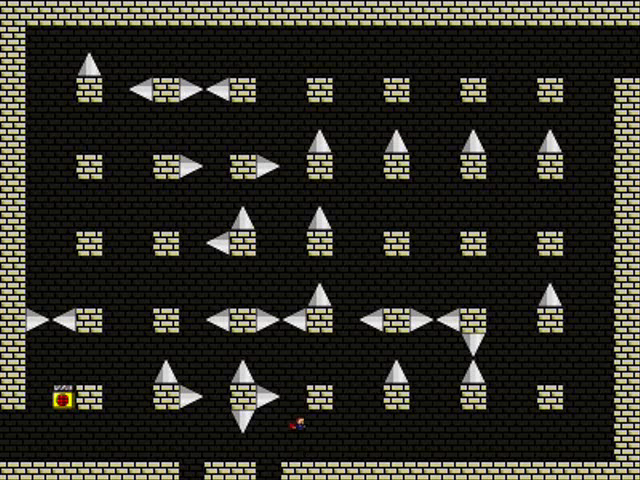
key(Right)
key(Up)
key(Right)
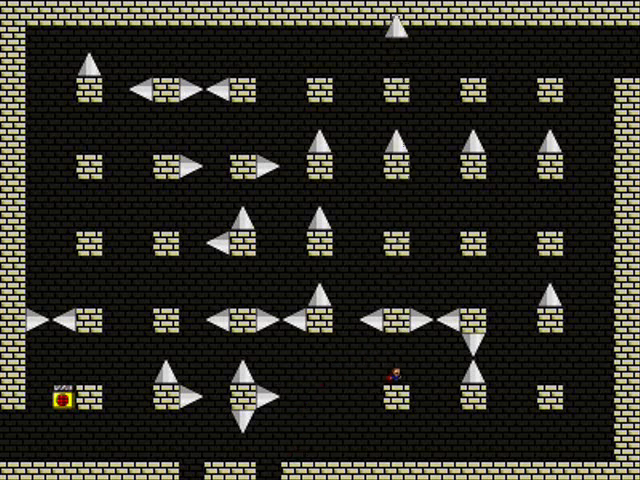
Drop to the floor and jump repeatedly toward the lower-right and higher blocks.
key(Right)
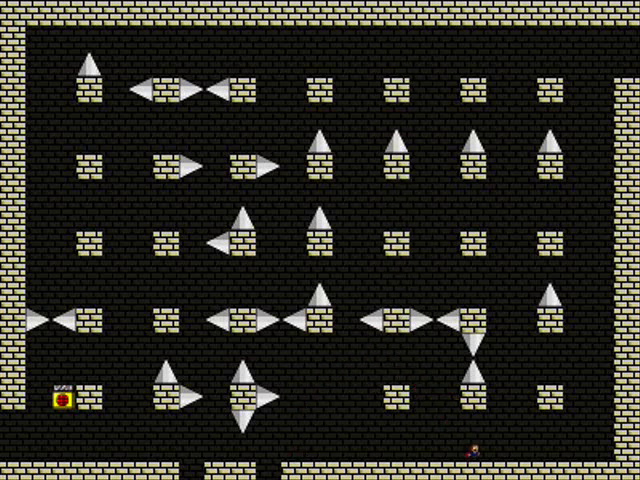
key(Up)
key(Right)
key(Up)
key(Left)
key(shift)
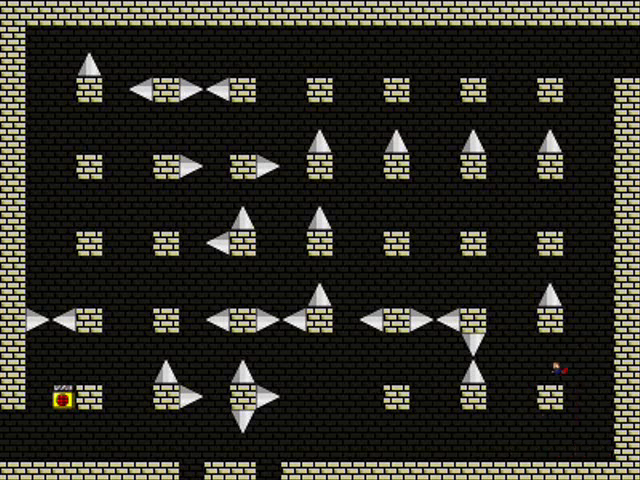
key(Left)
Leap onto the bottom-right block, then up-left onto the middle block row.
key(shift)
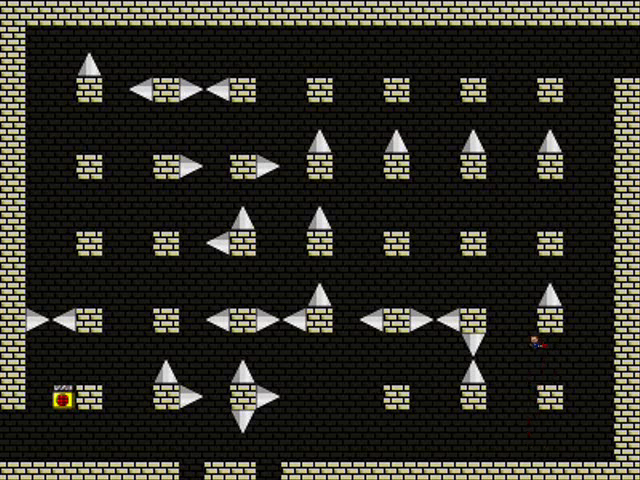
key(Right)
key(shift)
key(Right)
key(Right)
key(Left)
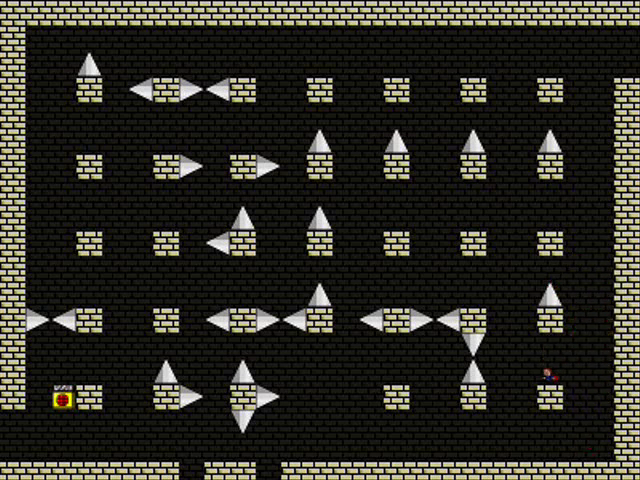
key(Left)
key(Left)
key(Left)
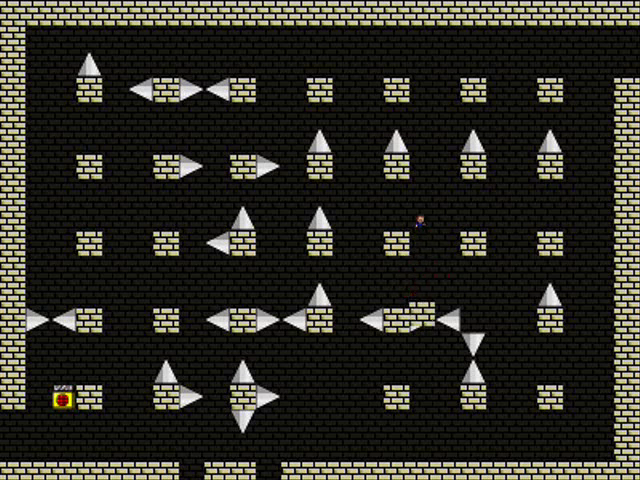
Jump around the upper-middle and centre blocks, dropping down and back up.
key(Right)
key(Left)
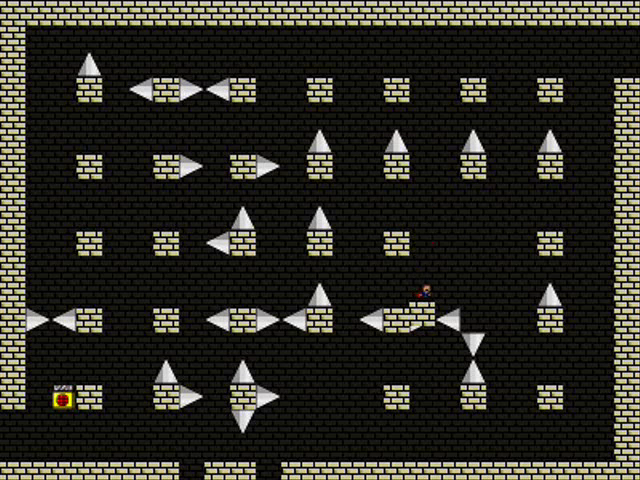
key(Up)
key(Down)
key(Right)
key(Right)
Jump onto the upper-right block, fall, climb back, and leap up-left into a spike.
key(Right)
key(Up)
key(Right)
key(Up)
key(Up)
key(Up)
key(Right)
key(Up)
key(Left)
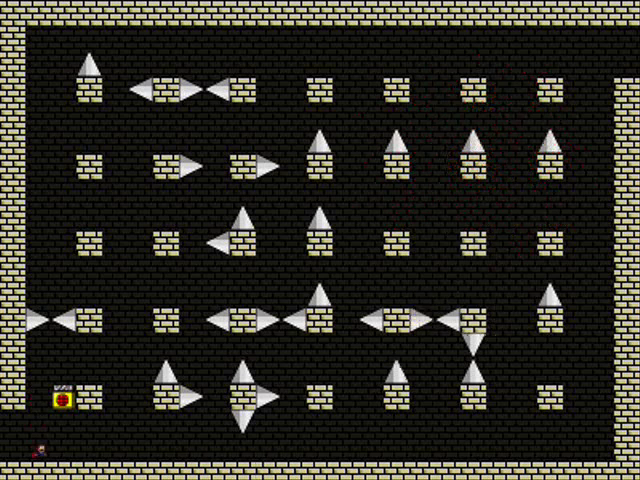
Run right from the start, jumping over the opening floor and past the lower blocks.
key(Right)
key(Up)
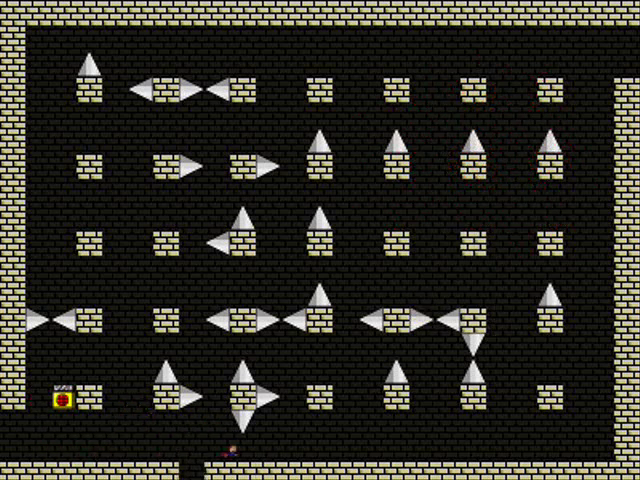
key(Right)
key(Up)
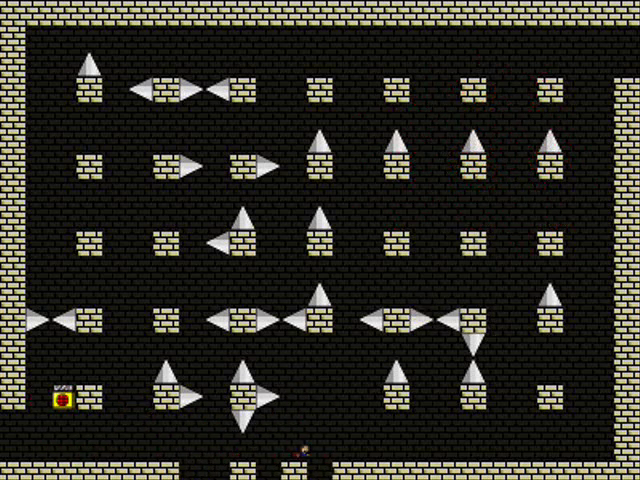
key(Right)
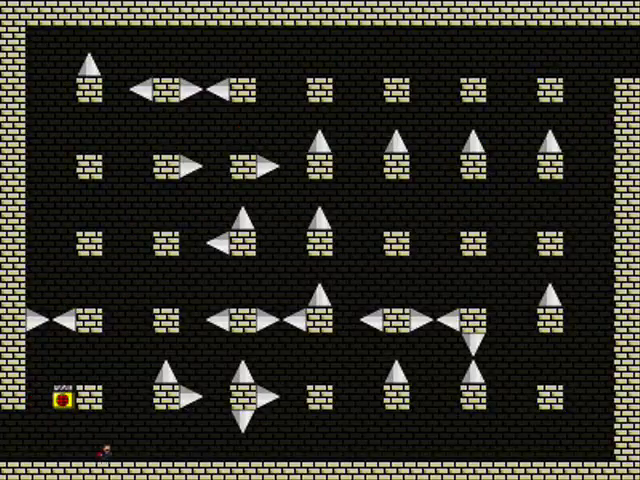
key(Right)
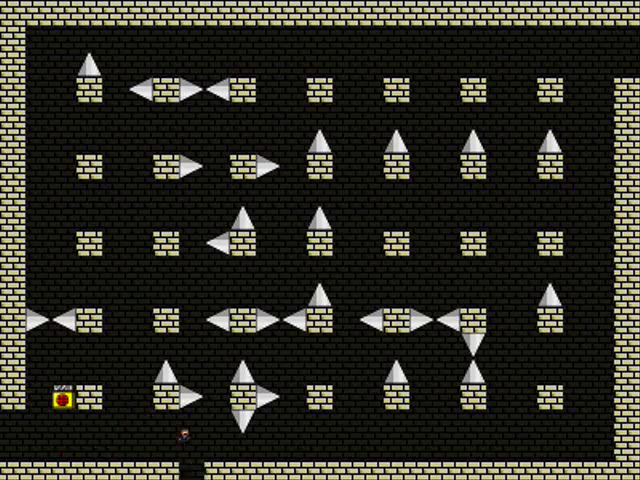
Hop to the middle blocks, drop to the right floor, then onto the lower right brick block.
key(Up)
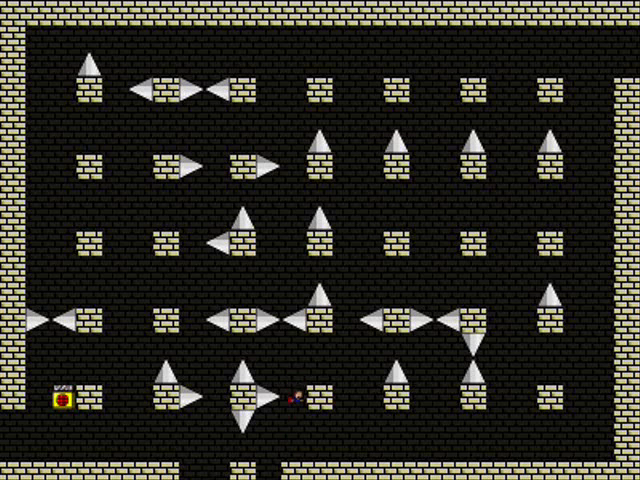
key(Right)
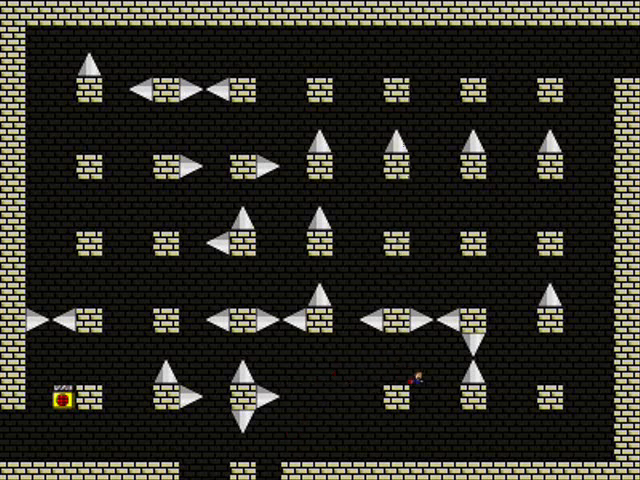
key(Right)
key(Up)
key(Right)
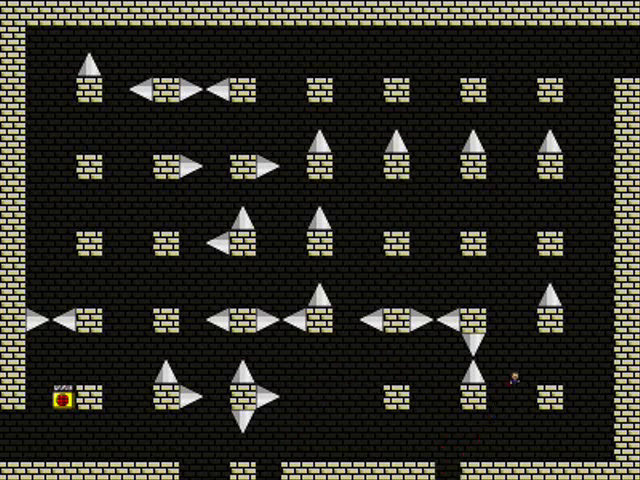
Leap onto the middle block row and climb toward the top row, dying on a spike.
key(Left)
key(Up)
key(Left)
key(Left)
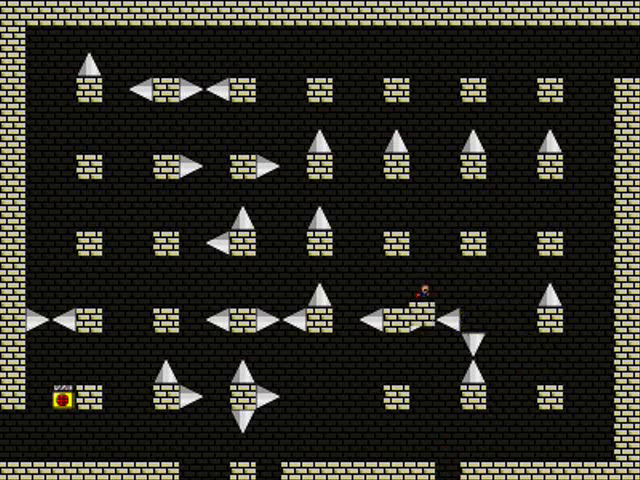
key(Up)
key(Right)
key(Up)
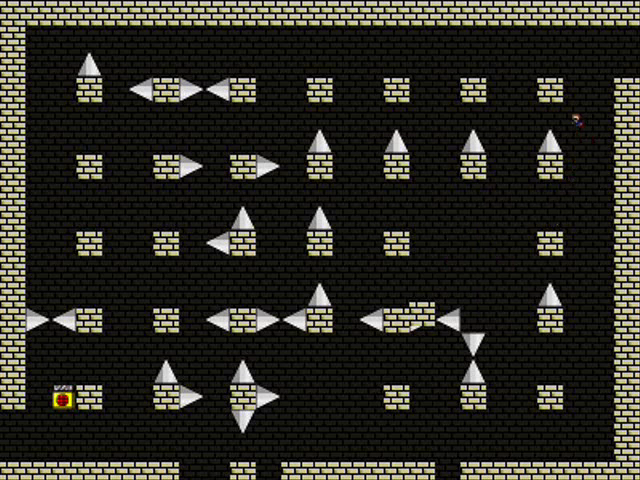
key(Right)
From the start, reach the lower blocks, drop right, then jump up-left into the spikes.
key(Right)
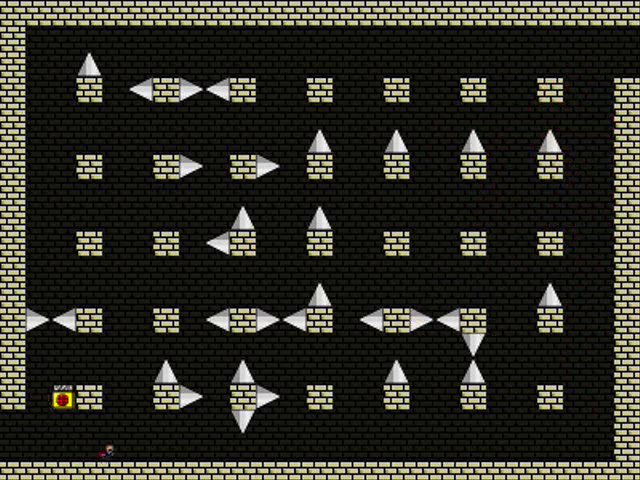
key(Right)
key(Right)
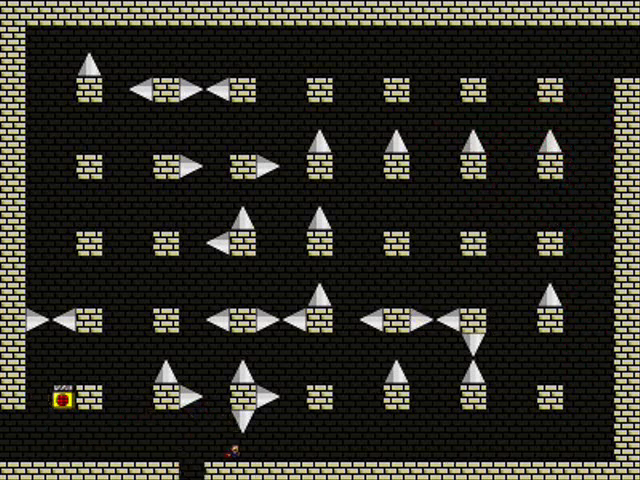
key(Right)
key(Up)
key(Right)
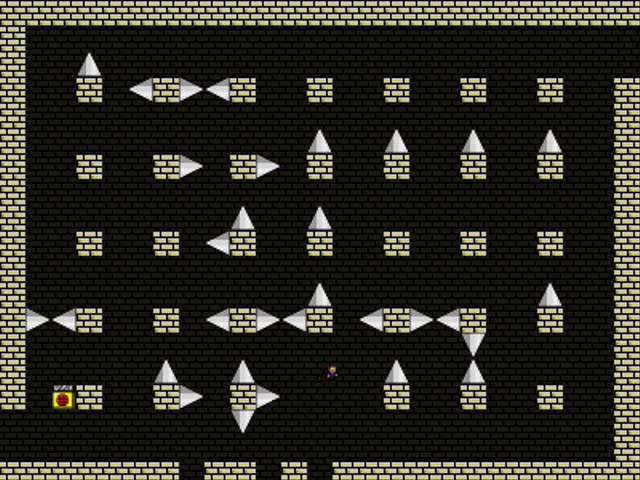
key(Down)
key(Right)
key(Right)
key(Right)
key(Left)
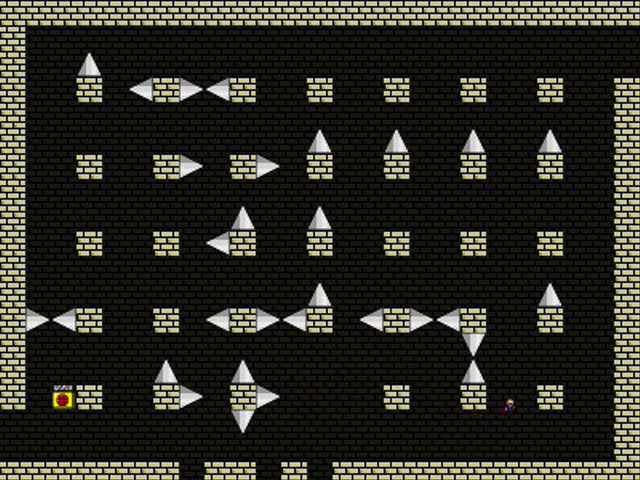
key(Up)
Die on the spikes, then run right from the start and die jumping into spikes again.
key(Left)
key(Up)
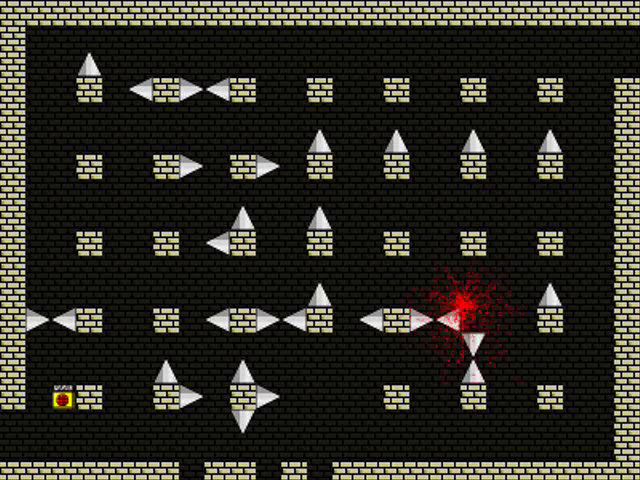
key(Down)
key(Right)
key(Right)
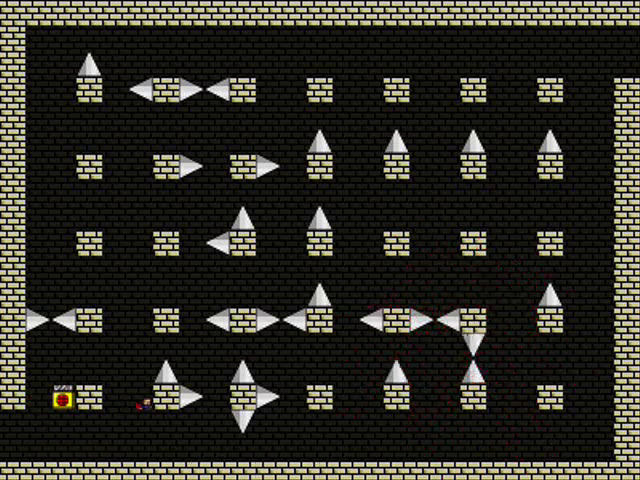
key(Right)
key(Right)
key(Up)
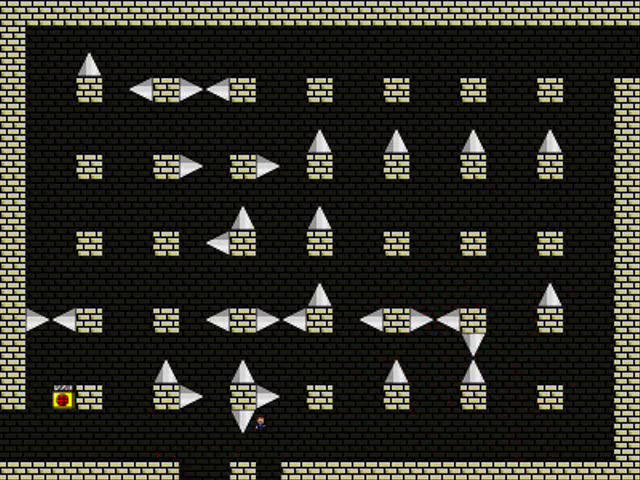
key(Up)
Restart the level with R and run right along the floor.
key(r)
key(Right)
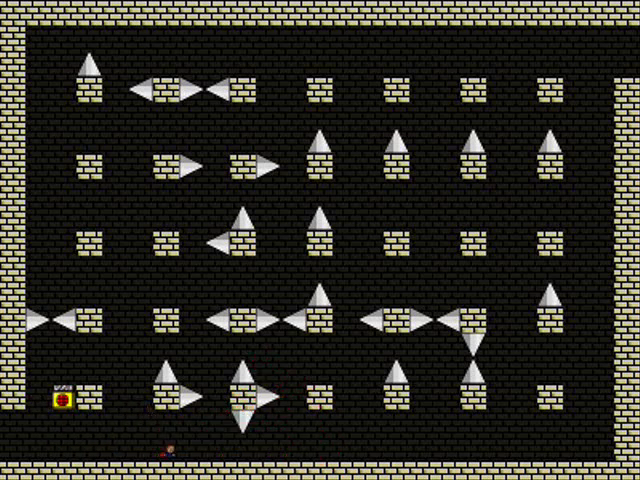
key(Right)
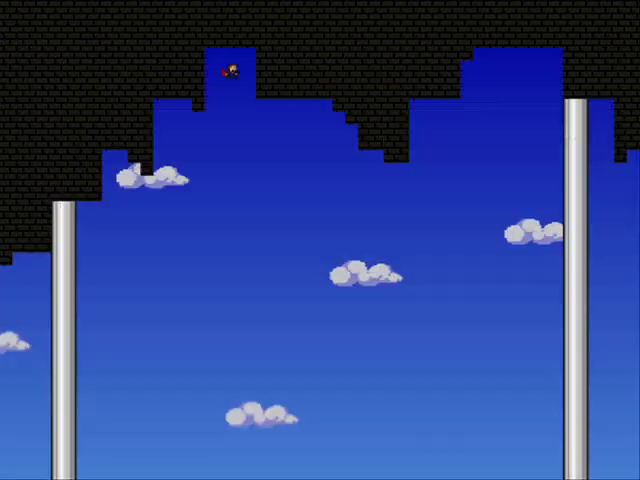
key(r)
key(Right)
key(Right)
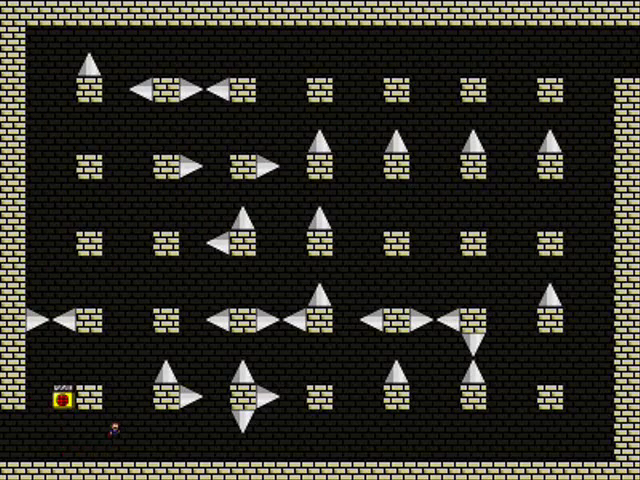
key(Right)
key(Right)
key(Right)
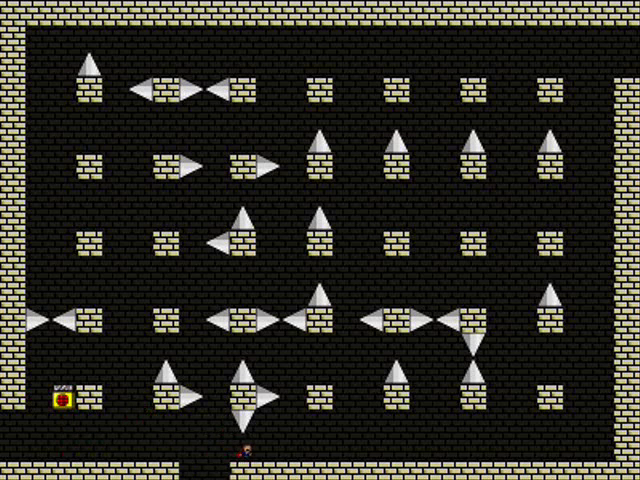
Cross the lower block row and drop to the floor on the right.
key(Right)
key(Up)
key(Right)
key(Up)
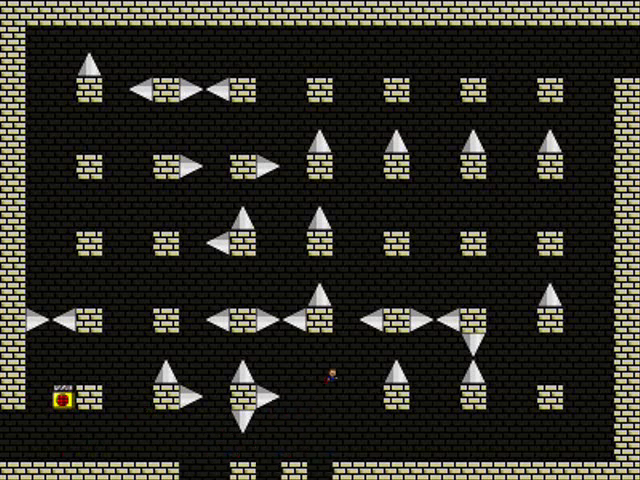
key(Right)
key(Right)
key(Right)
key(Down)
Climb up-left onto the middle block row, then up toward the upper rows.
key(Up)
key(Up)
key(Left)
key(Left)
key(Up)
key(Down)
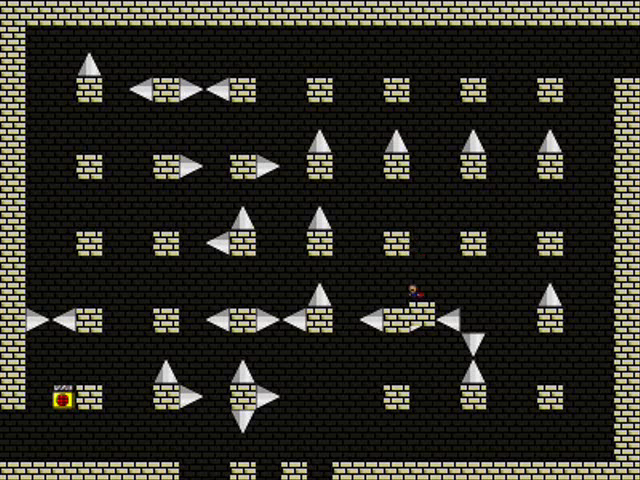
key(Up)
key(Right)
Fail a jump, land back on the block, then drop beside it and reposition.
key(Up)
key(Left)
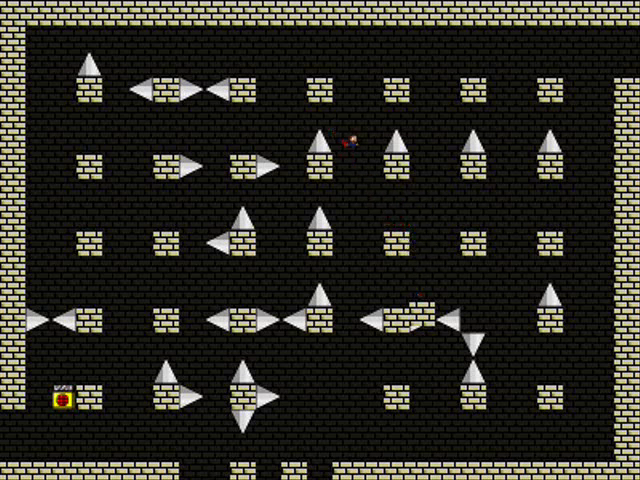
key(Right)
key(Down)
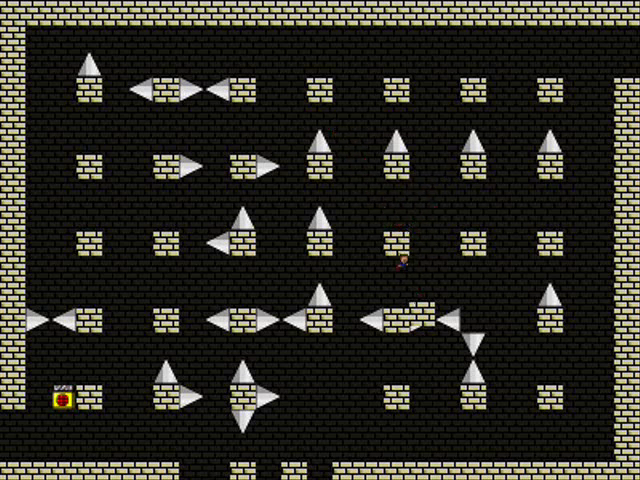
key(Left)
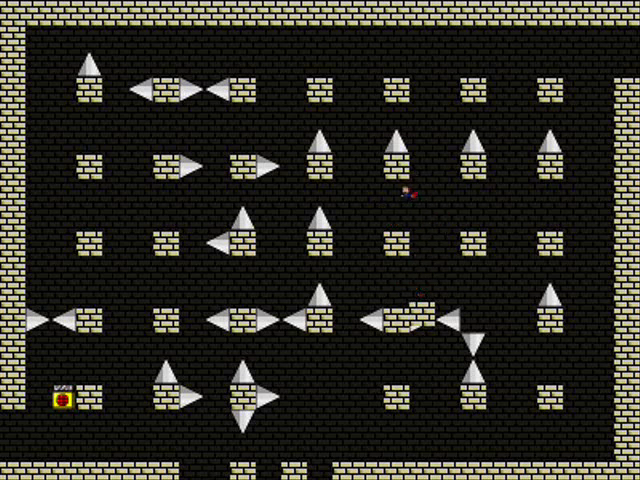
key(Down)
key(Up)
key(Up)
key(Down)
Jump toward the top row and the upper spikes, then drop back down-right.
key(Up)
key(Down)
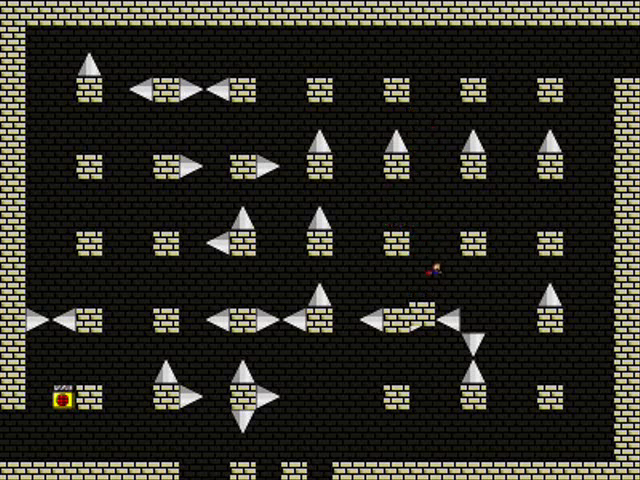
key(Left)
key(Up)
key(Left)
key(Down)
key(Up)
key(Down)
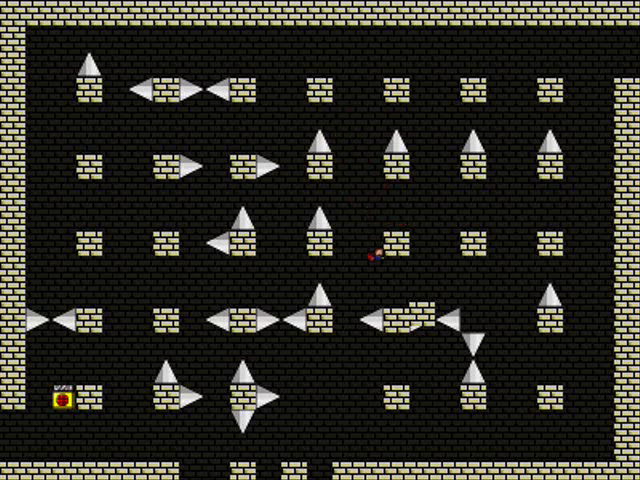
key(Right)
Hop back onto the block, descend to the lower right area, then jump up-left.
key(Up)
key(Left)
key(Down)
key(Down)
key(Right)
key(Down)
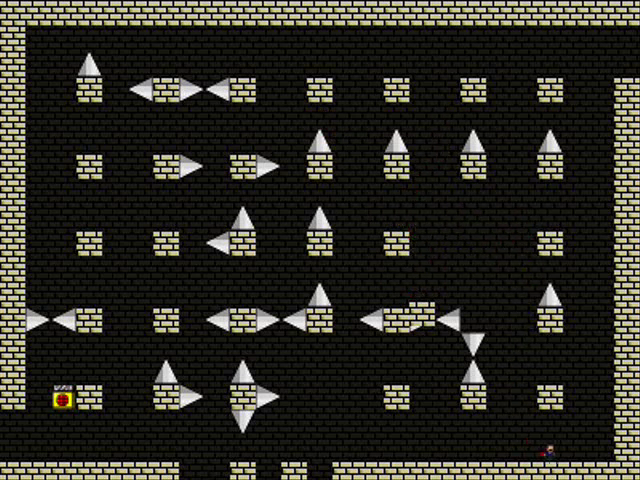
key(Up)
key(Left)
Climb the right-hand block column and move left along the upper row.
key(Up)
key(Right)
key(Left)
key(Down)
key(Up)
key(Up)
Drop to the right-side block and jump up-left onto a spike, triggering game over.
key(Down)
key(Right)
key(Down)
key(Up)
key(Up)
key(Left)
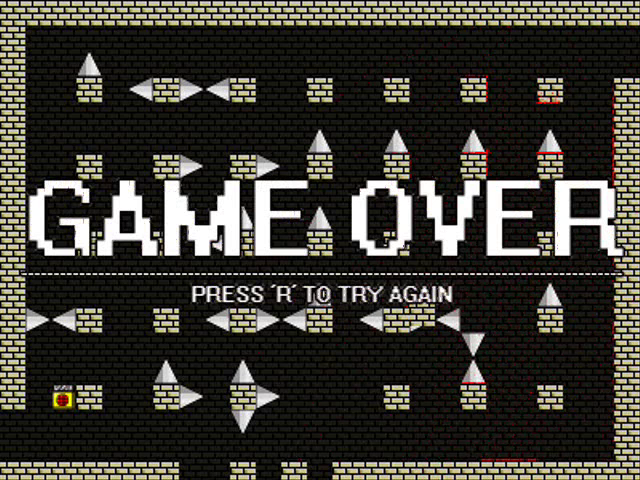
Restart with R and jump up and right across the open area.
key(r)
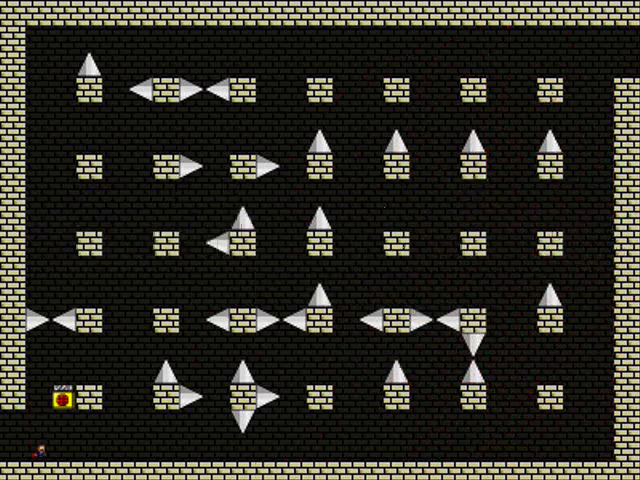
key(Right)
key(Up)
key(Up)
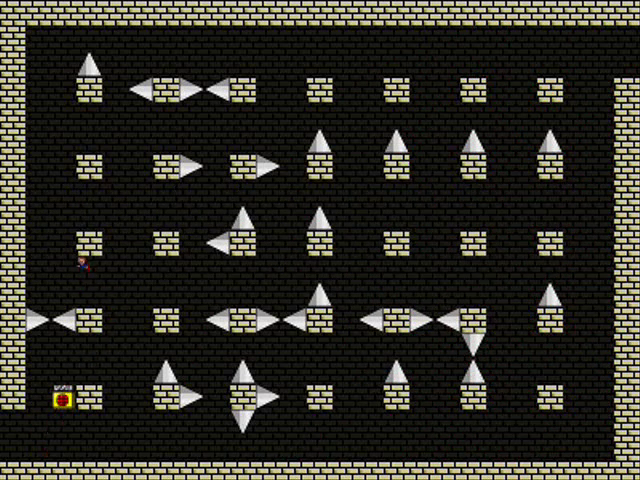
key(Up)
key(Right)
key(Right)
key(Right)
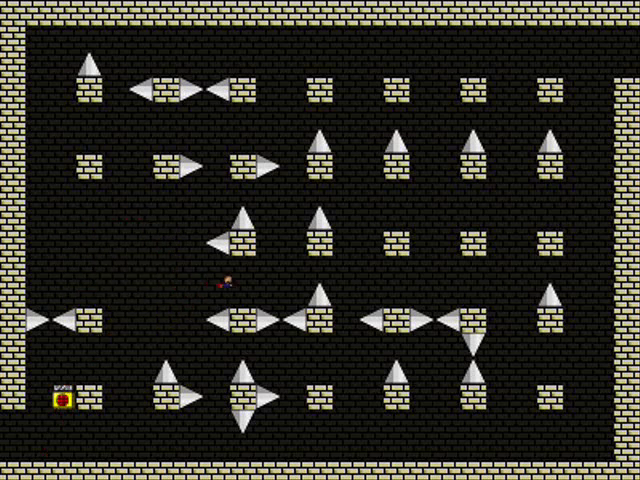
key(Up)
key(Right)
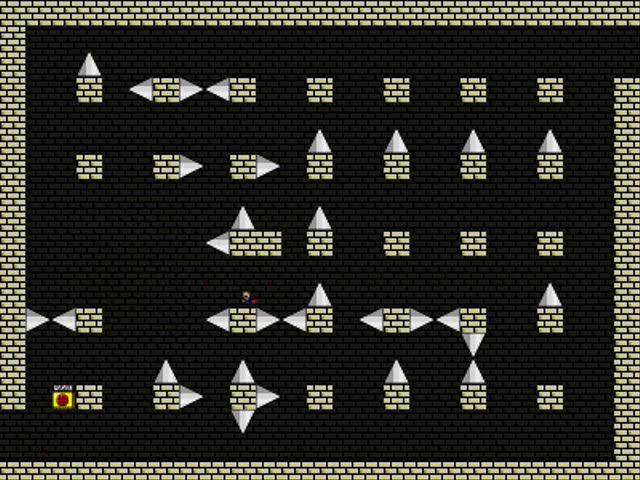
Descend past the spike-flanked block and walk left into the floor gap.
key(Down)
key(Left)
key(Down)
key(Right)
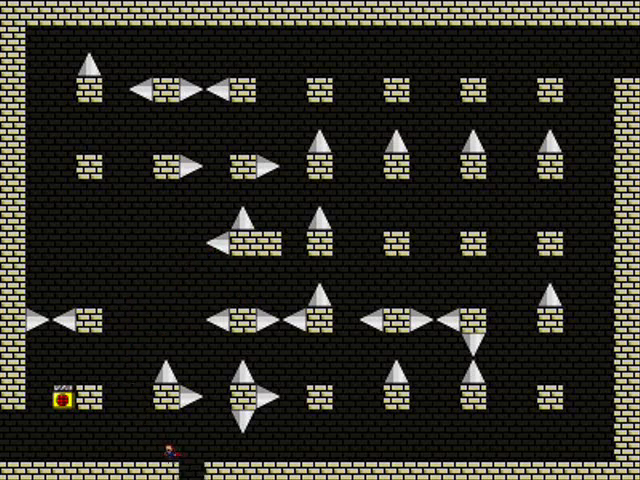
key(Left)
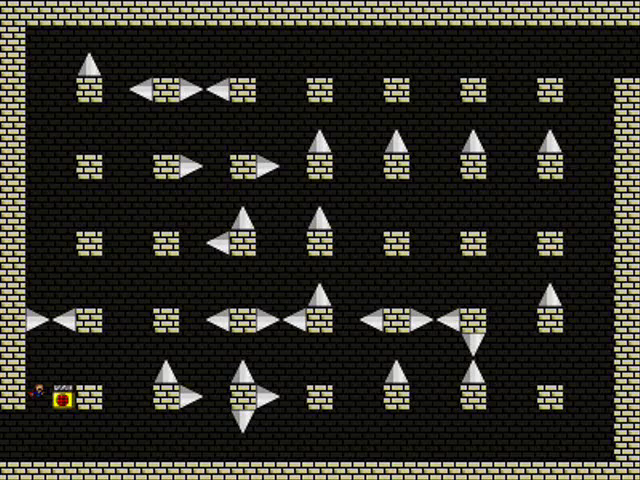
key(Right)
From the start, jump the first spike block and run right past the gaps.
key(Left)
key(Right)
key(Right)
key(shift)
key(Right)
key(shift)
key(Right)
key(Right)
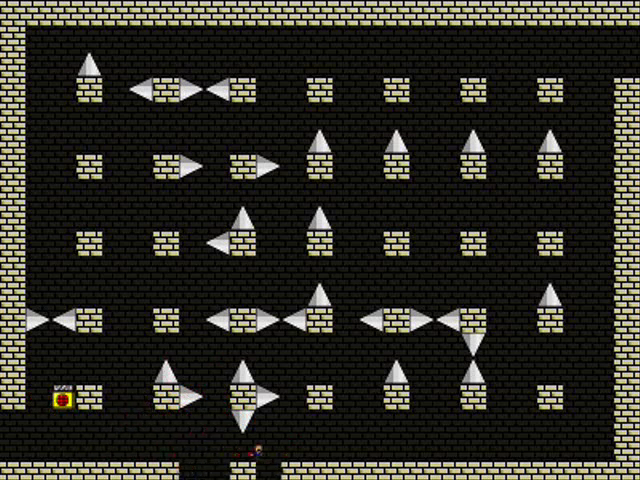
key(Right)
Jump toward the lower-right block, then head left across the middle of the level.
key(shift)
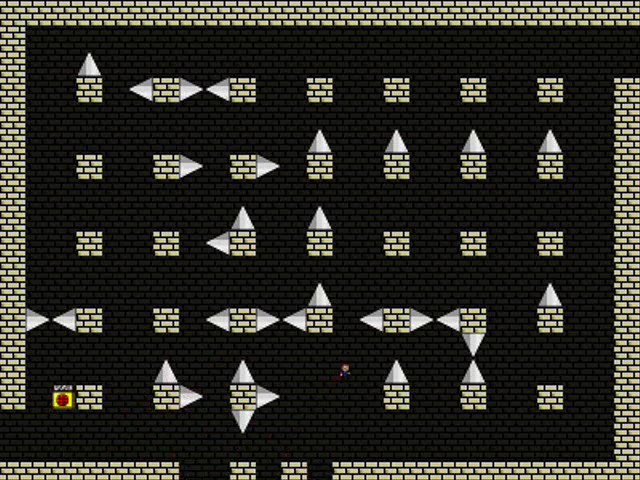
key(Right)
key(Right)
key(Right)
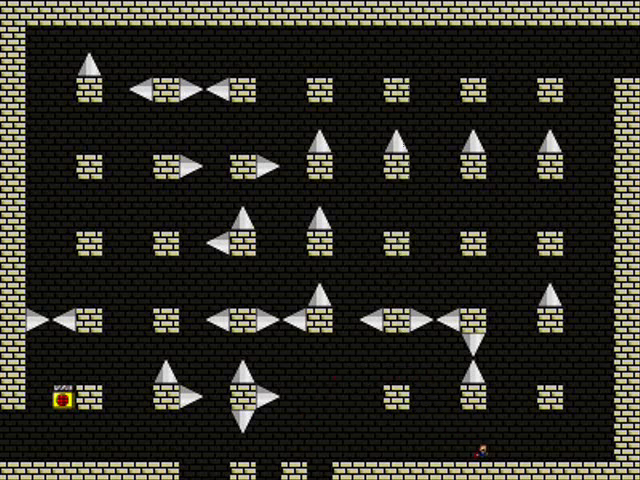
key(shift)
key(Right)
key(Left)
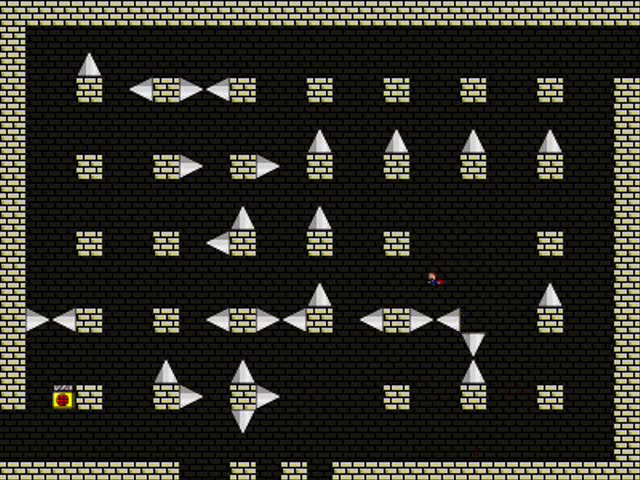
key(Left)
key(shift)
key(Left)
Jump onto a middle block, run left into a spike, and restart with R.
key(shift)
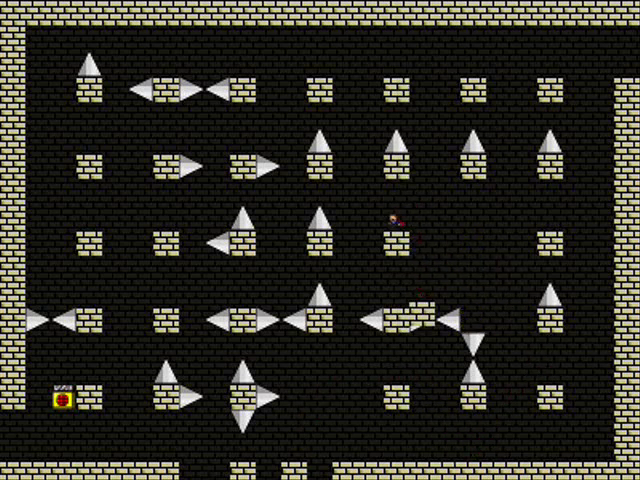
key(Left)
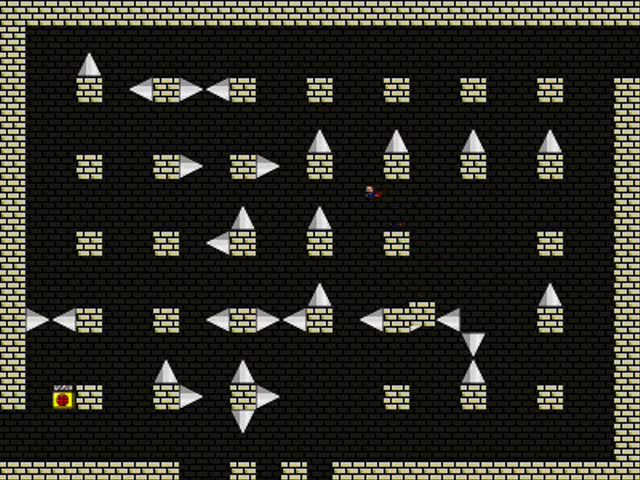
key(Left)
key(r)
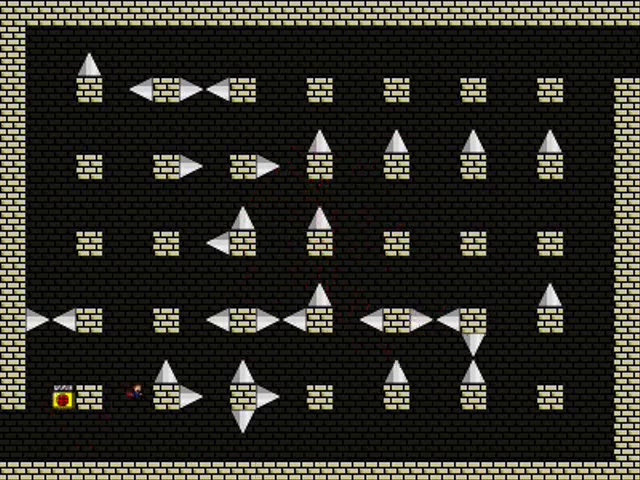
Walk down from the save point, jump the first floor gap, and fall into the next.
key(Right)
key(shift)
key(Left)
key(Right)
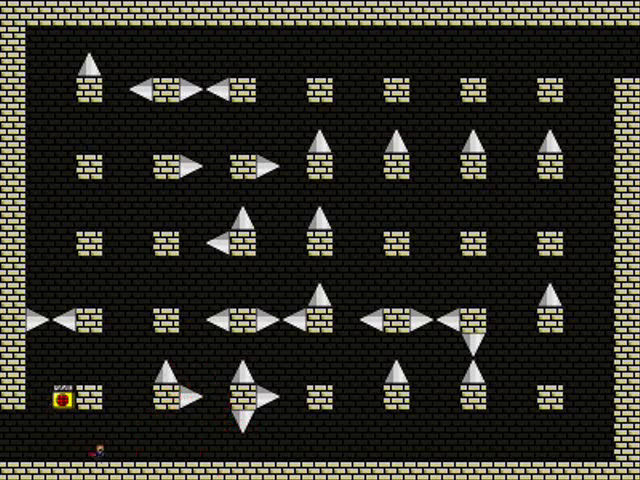
key(Right)
key(shift)
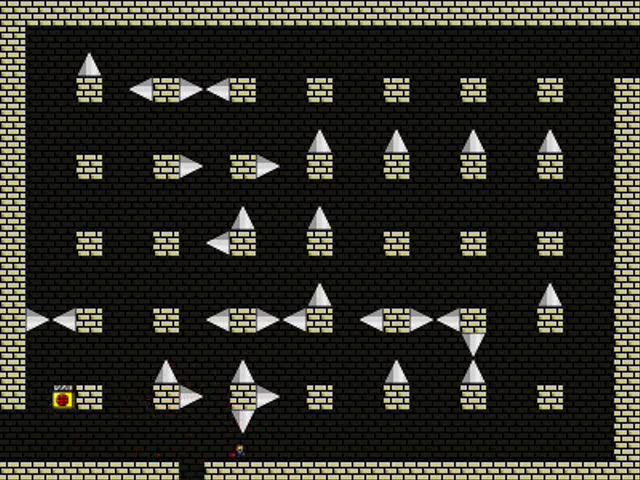
key(Right)
key(Right)
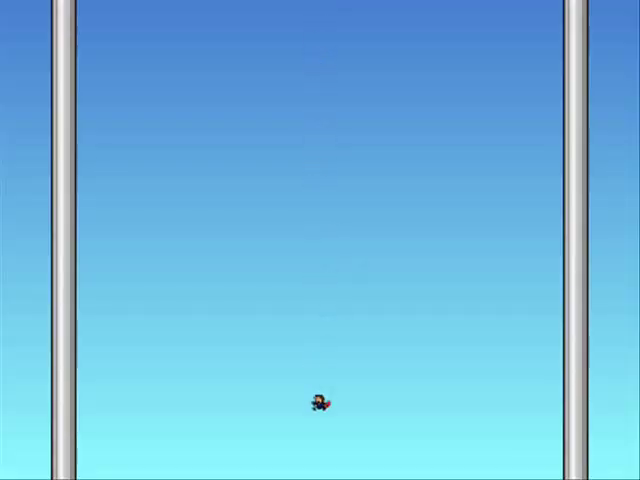
key(r)
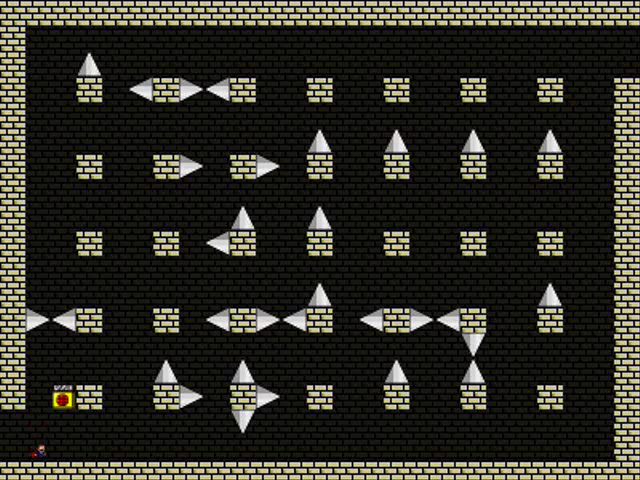